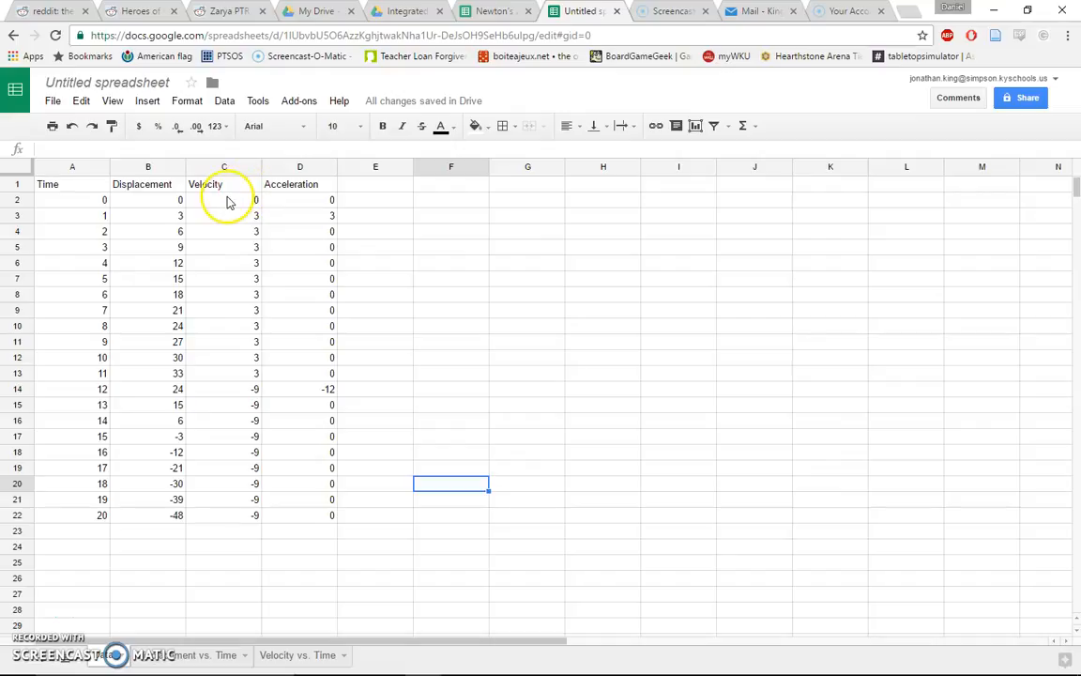
Examine the velocity formula in the data sheet and the empty Velocity vs. Time sheet
{"action": "left_click", "coordinate": [224, 200]}
{"action": "left_click", "coordinate": [224, 216]}
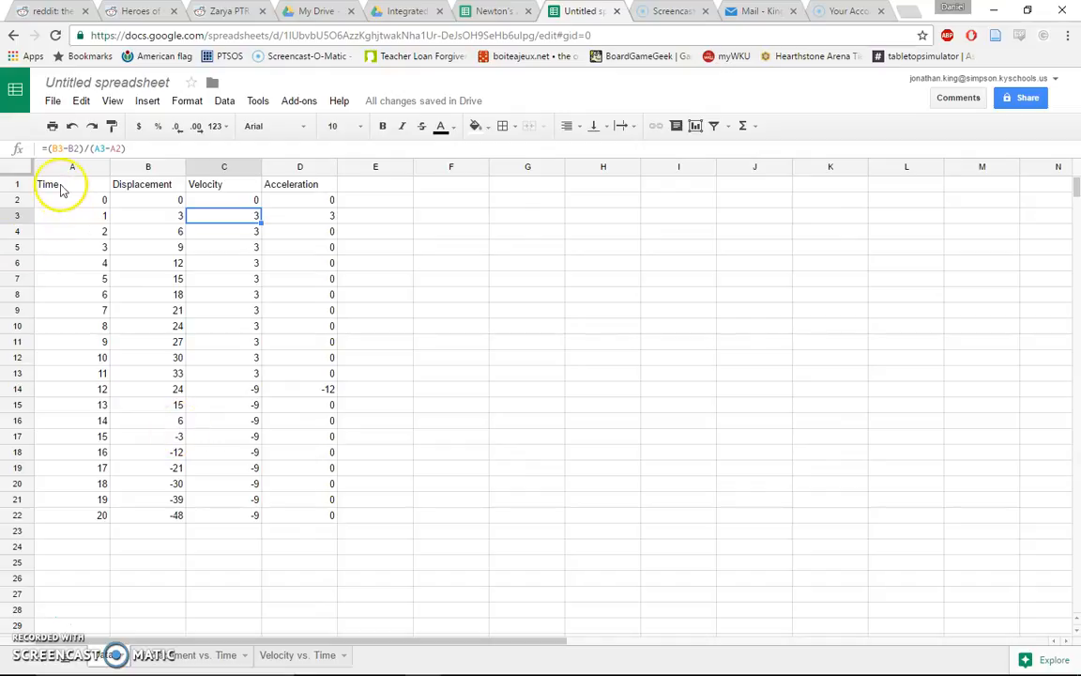
{"action": "left_click_drag", "start_coordinate": [58, 205], "coordinate": [65, 230]}
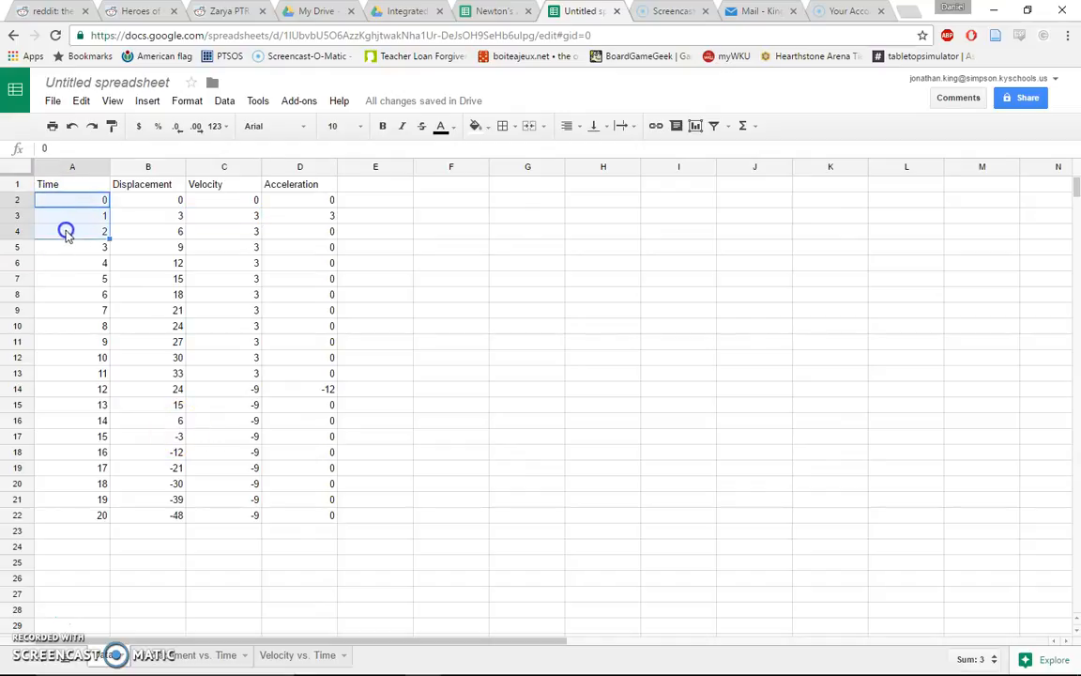
{"action": "left_click", "coordinate": [299, 655]}
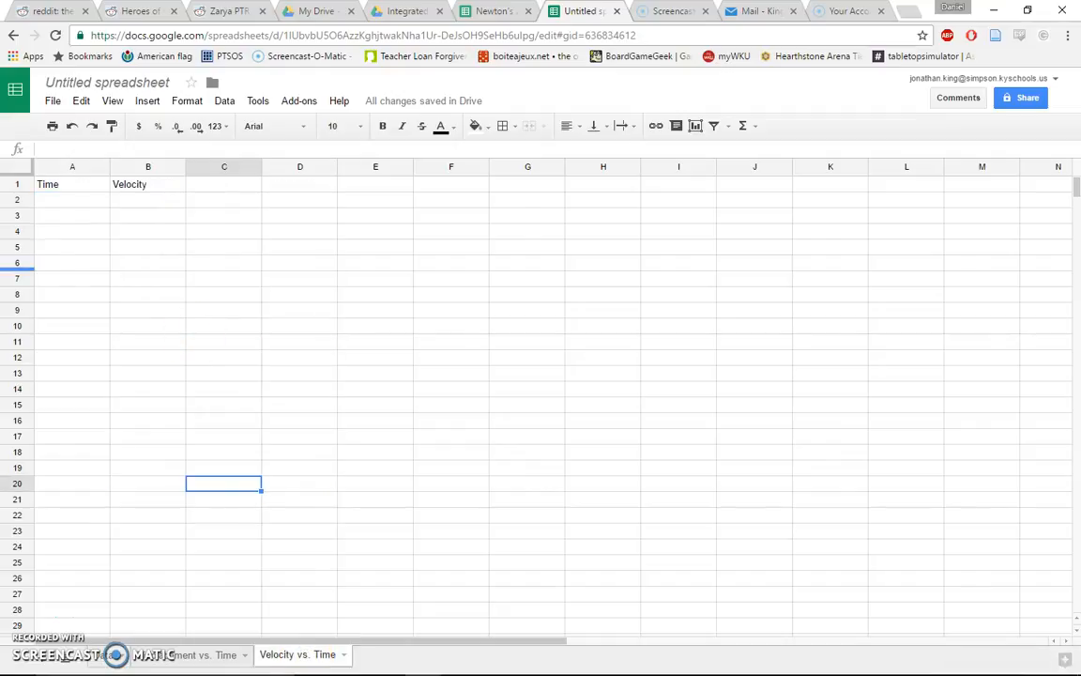
{"action": "left_click", "coordinate": [94, 657]}
{"action": "left_click", "coordinate": [72, 247]}
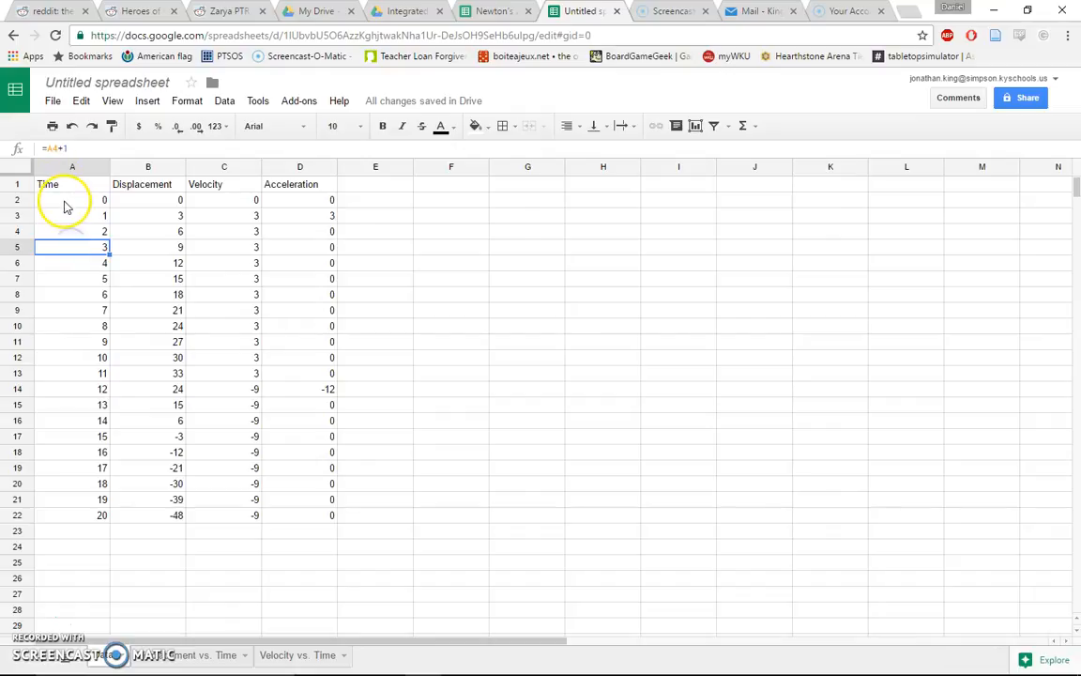
{"action": "left_click", "coordinate": [95, 203]}
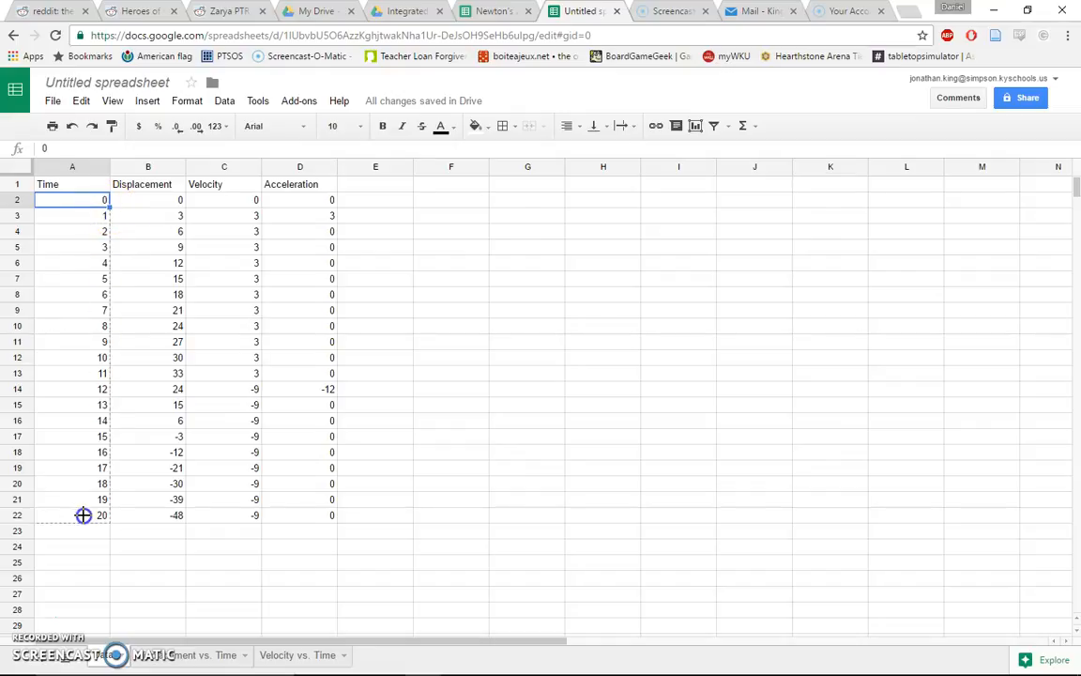
{"action": "left_click_drag", "start_coordinate": [83, 515], "coordinate": [84, 516]}
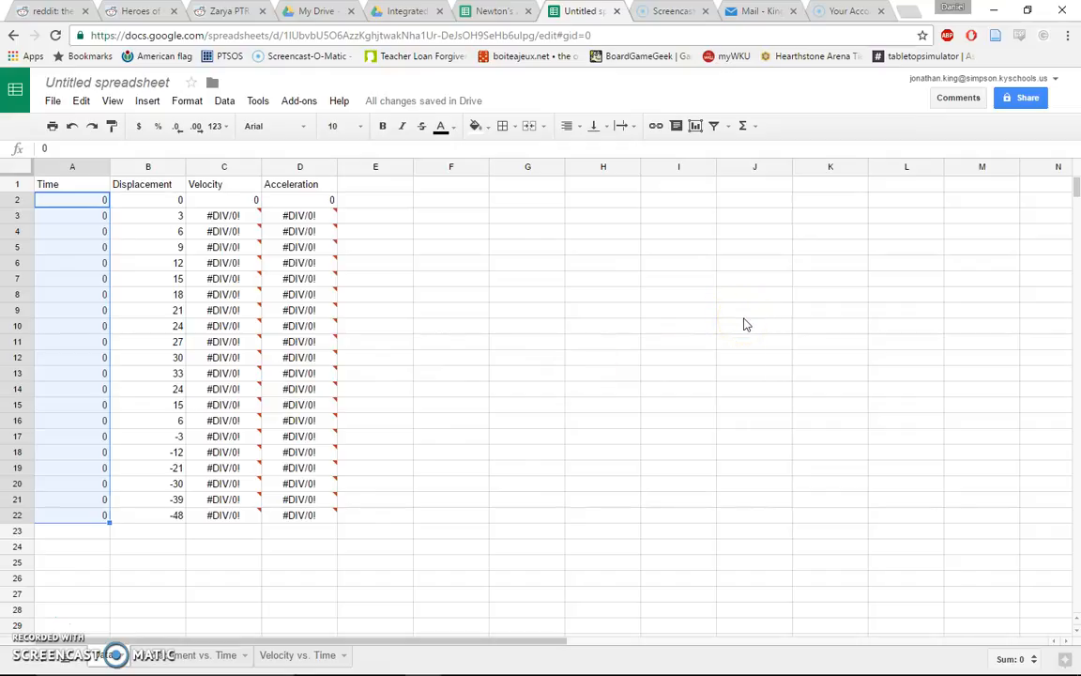
{"action": "key", "text": "ctrl+z"}
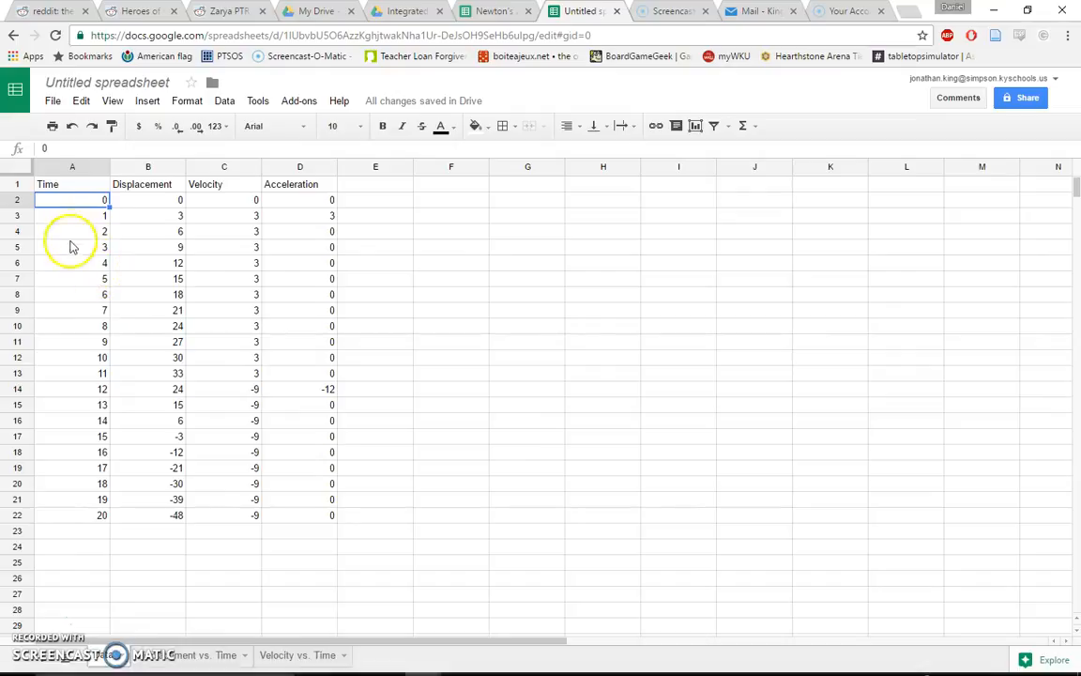
Copy the Time values A2:A22 and paste them as values only into the Time column of the Velocity vs. Time sheet
{"action": "left_click_drag", "start_coordinate": [72, 205], "coordinate": [84, 519]}
{"action": "key", "text": "ctrl+c"}
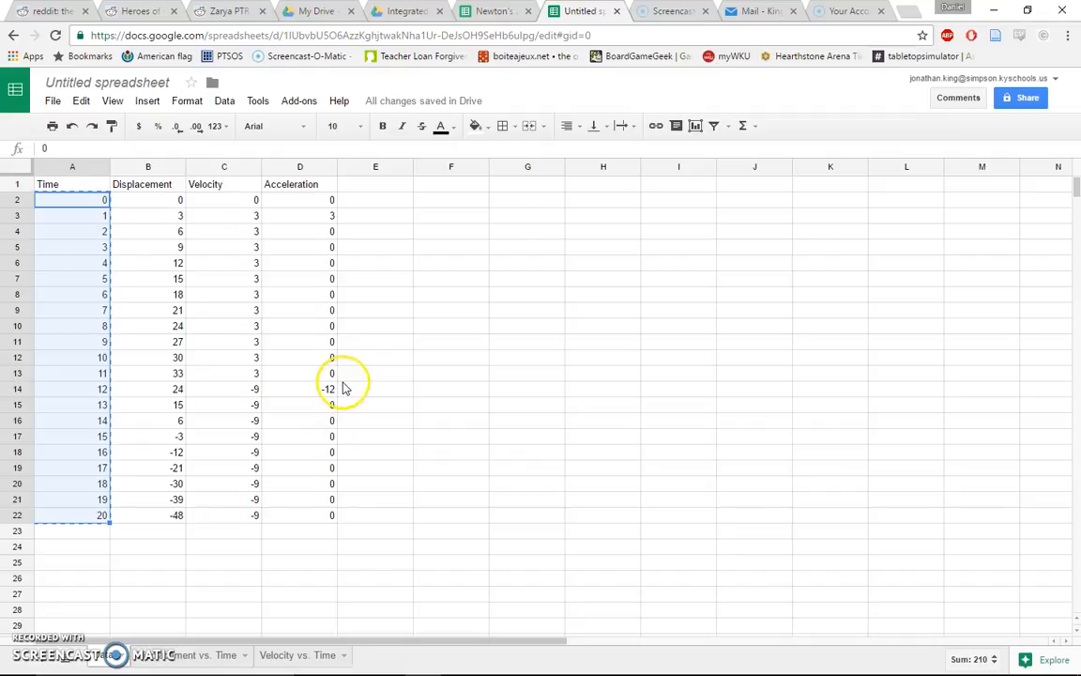
{"action": "left_click", "coordinate": [304, 657]}
{"action": "left_click", "coordinate": [84, 200]}
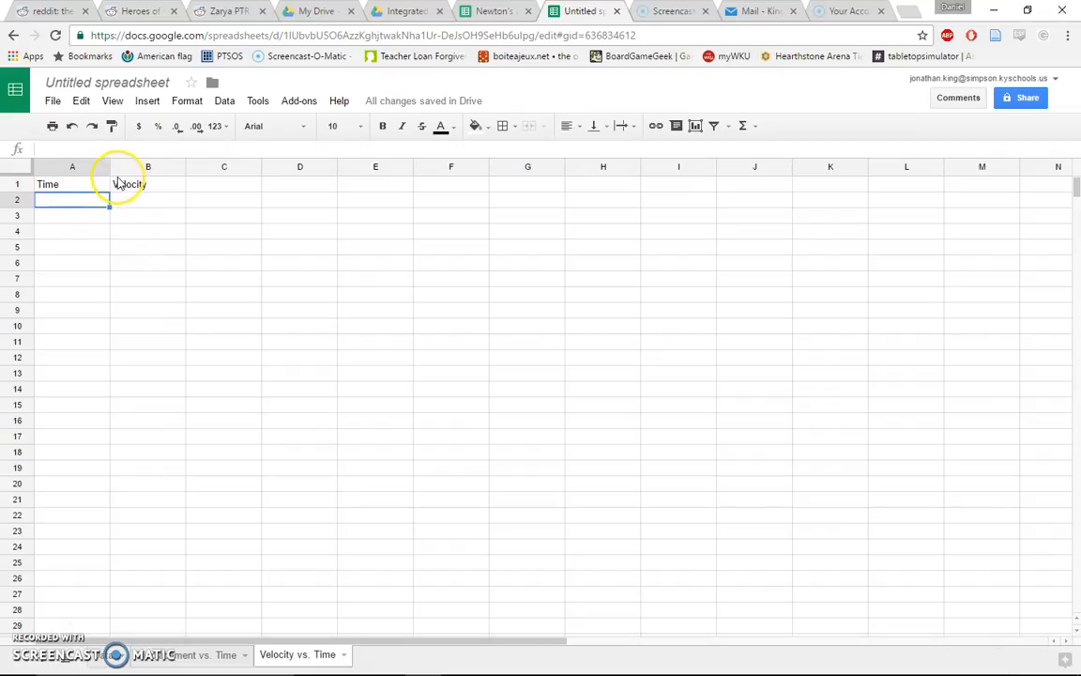
{"action": "left_click", "coordinate": [81, 101]}
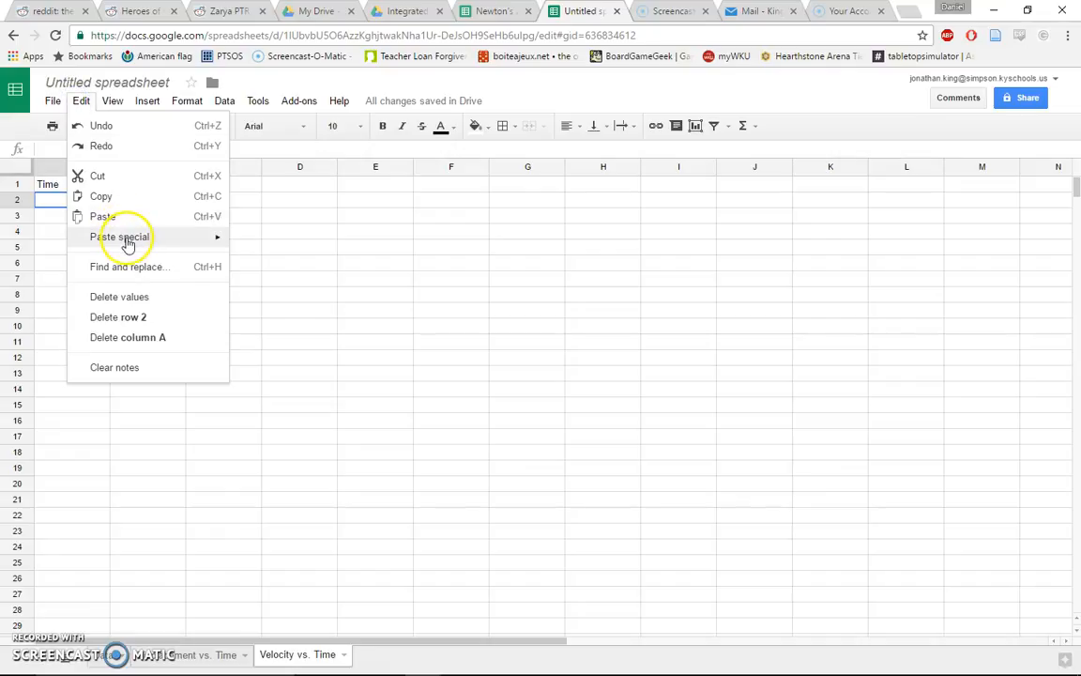
{"action": "mouse_move", "coordinate": [126, 238]}
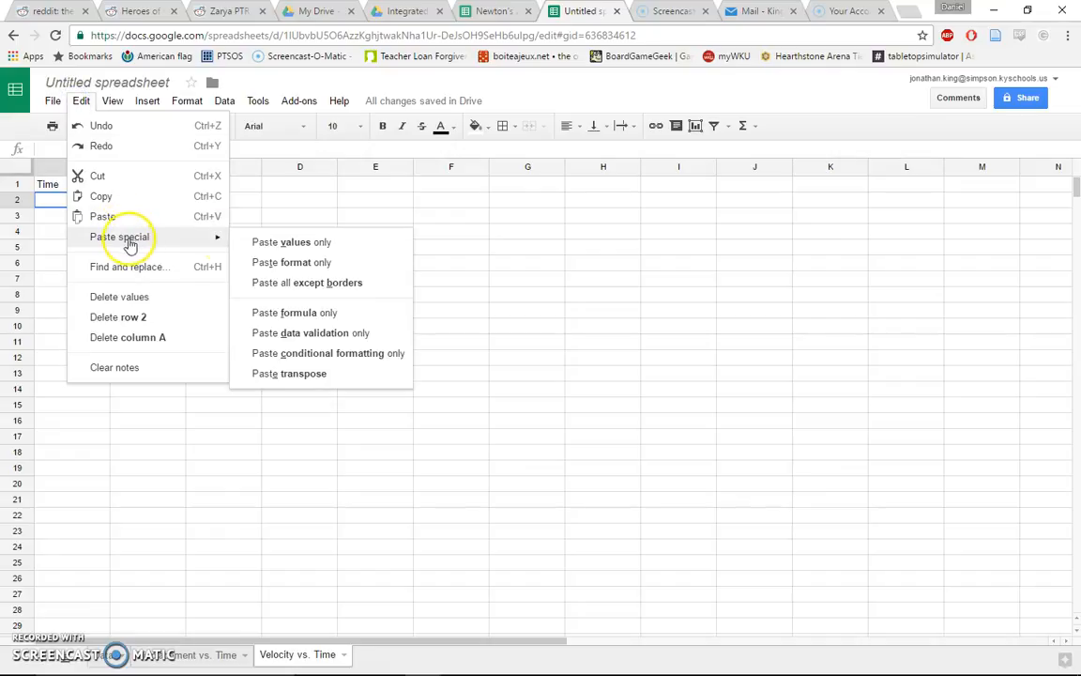
{"action": "left_click", "coordinate": [358, 244]}
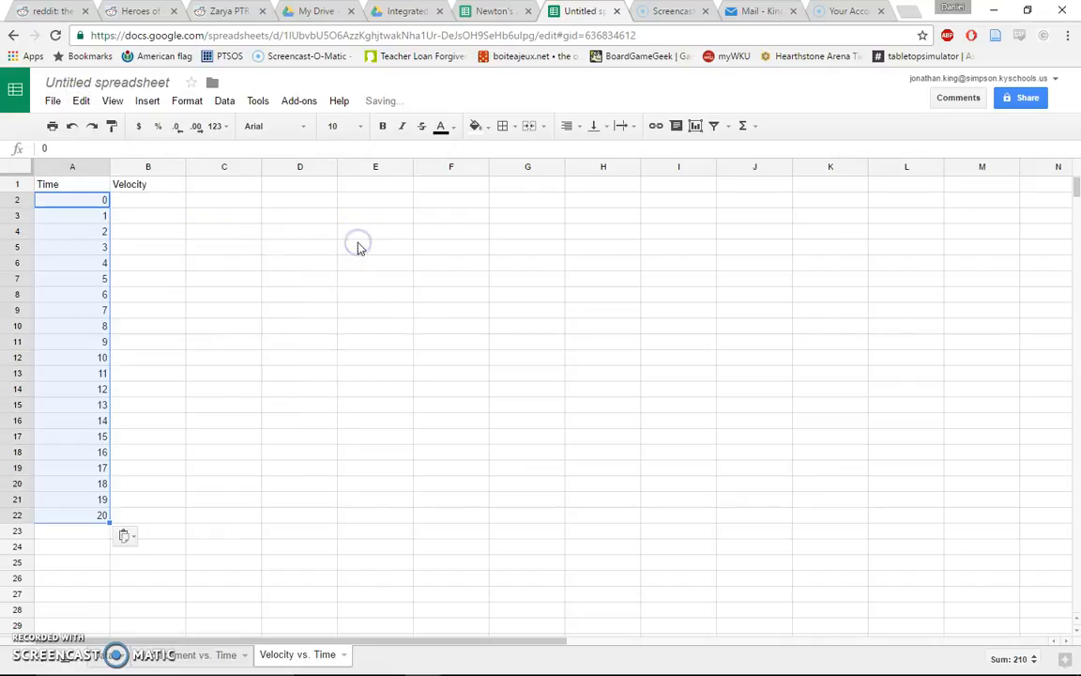
Copy the Velocity values C2:C22 from the data sheet
{"action": "left_click", "coordinate": [118, 201]}
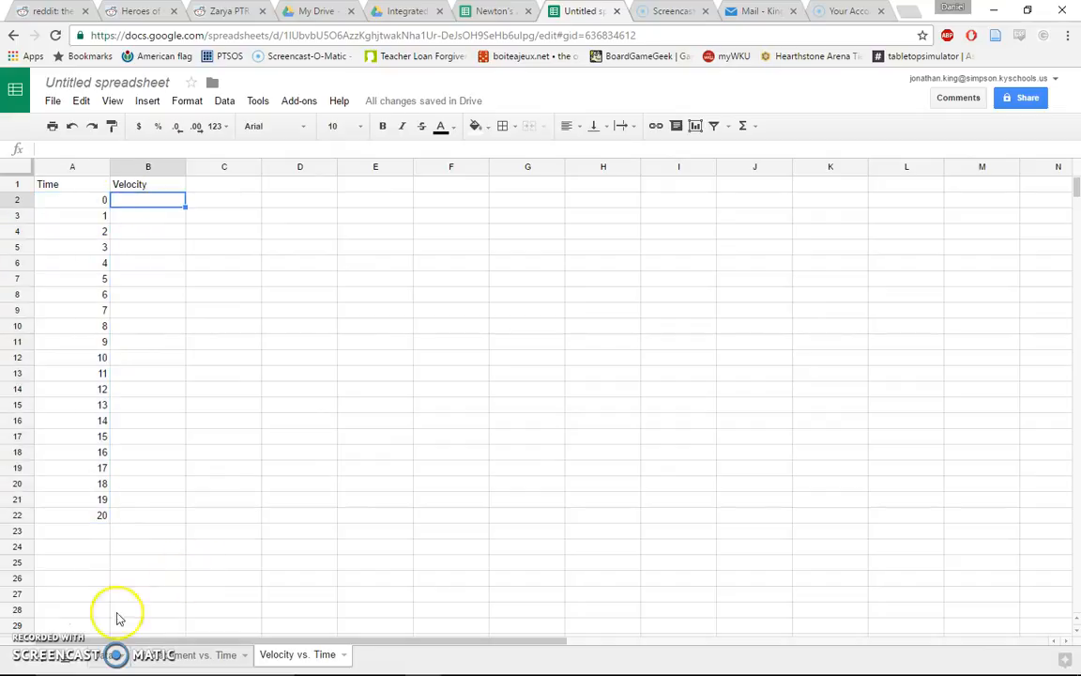
{"action": "left_click", "coordinate": [108, 662]}
{"action": "key", "text": "ctrl+c"}
{"action": "left_click_drag", "start_coordinate": [224, 203], "coordinate": [237, 511]}
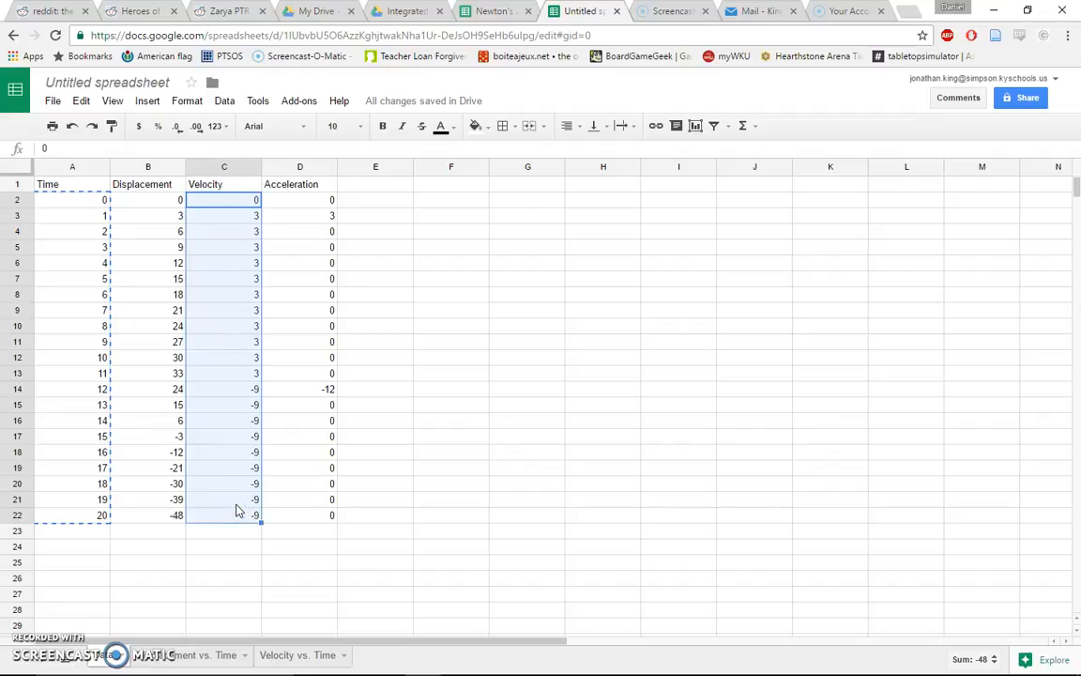
Paste the copied velocities normally into the Velocity column of the Velocity vs. Time sheet
{"action": "left_click", "coordinate": [284, 654]}
{"action": "left_click", "coordinate": [150, 202]}
{"action": "key", "text": "ctrl+v"}
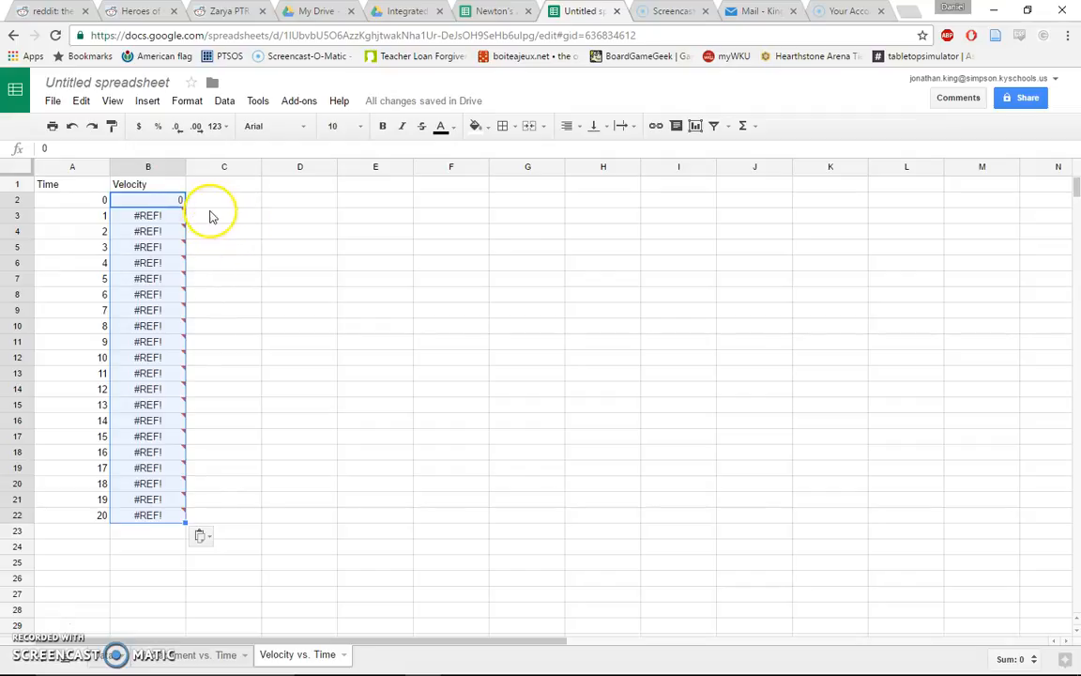
Compare the pasted velocity formula with the original velocity formula in the data sheet
{"action": "left_click", "coordinate": [153, 216]}
{"action": "left_click", "coordinate": [72, 149]}
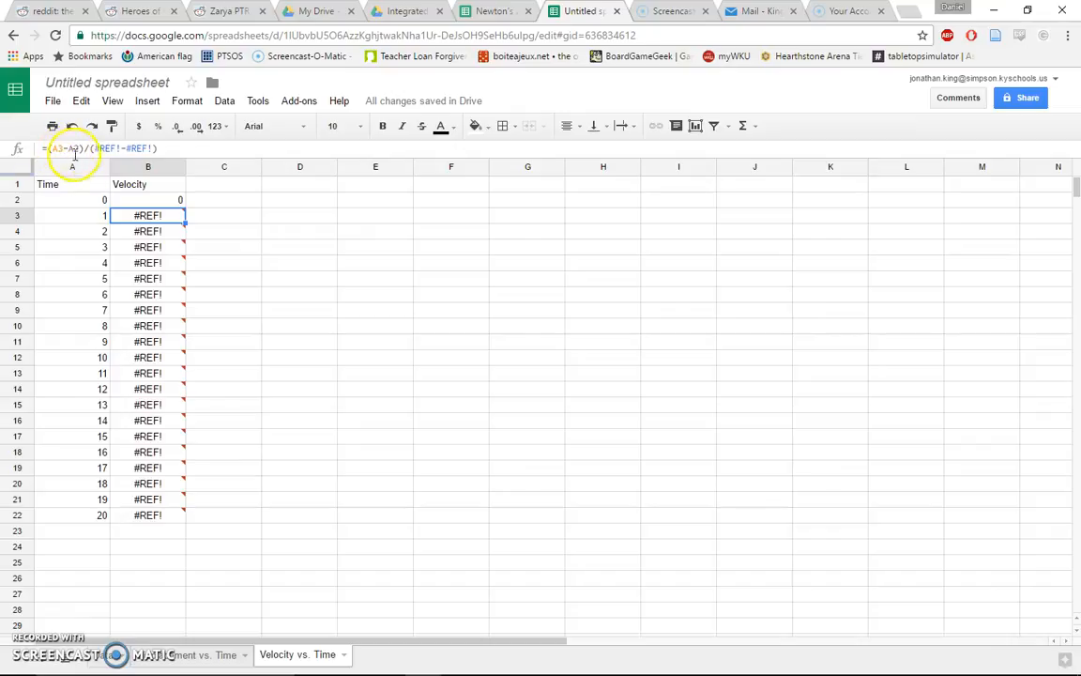
{"action": "mouse_move", "coordinate": [149, 217]}
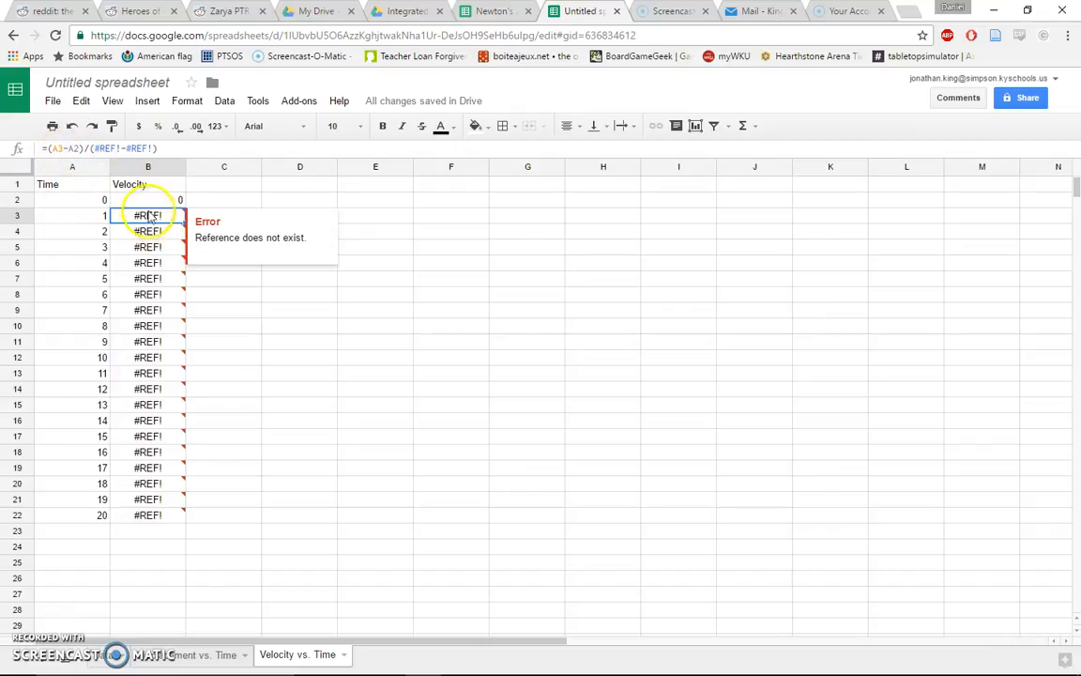
{"action": "left_click", "coordinate": [100, 657]}
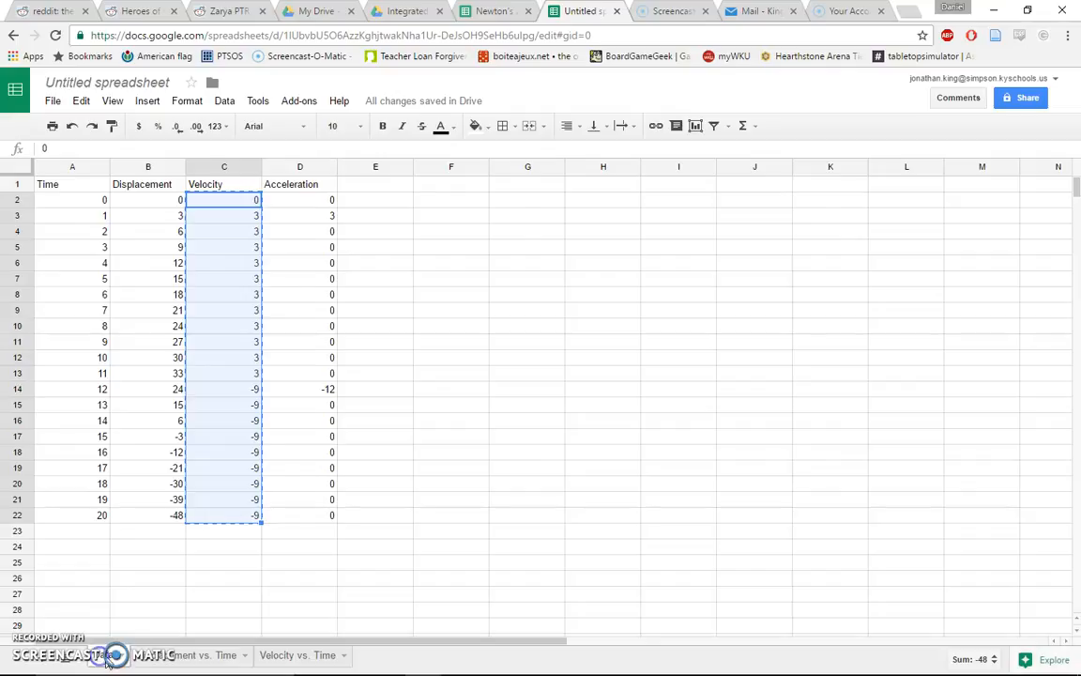
{"action": "left_click", "coordinate": [234, 215]}
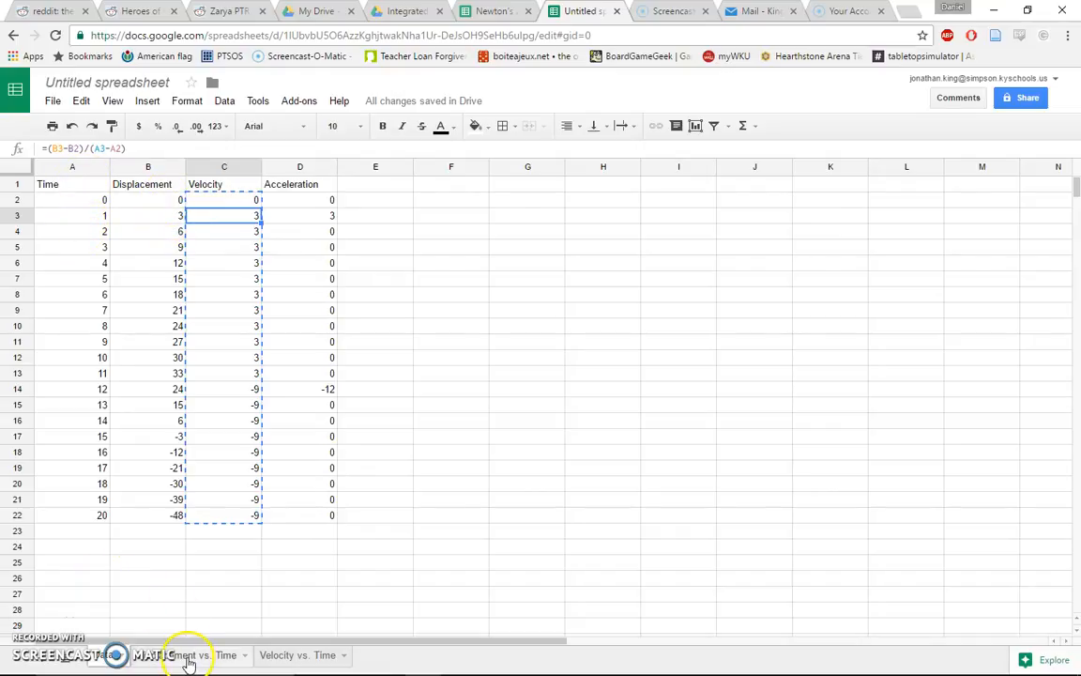
{"action": "left_click", "coordinate": [282, 657]}
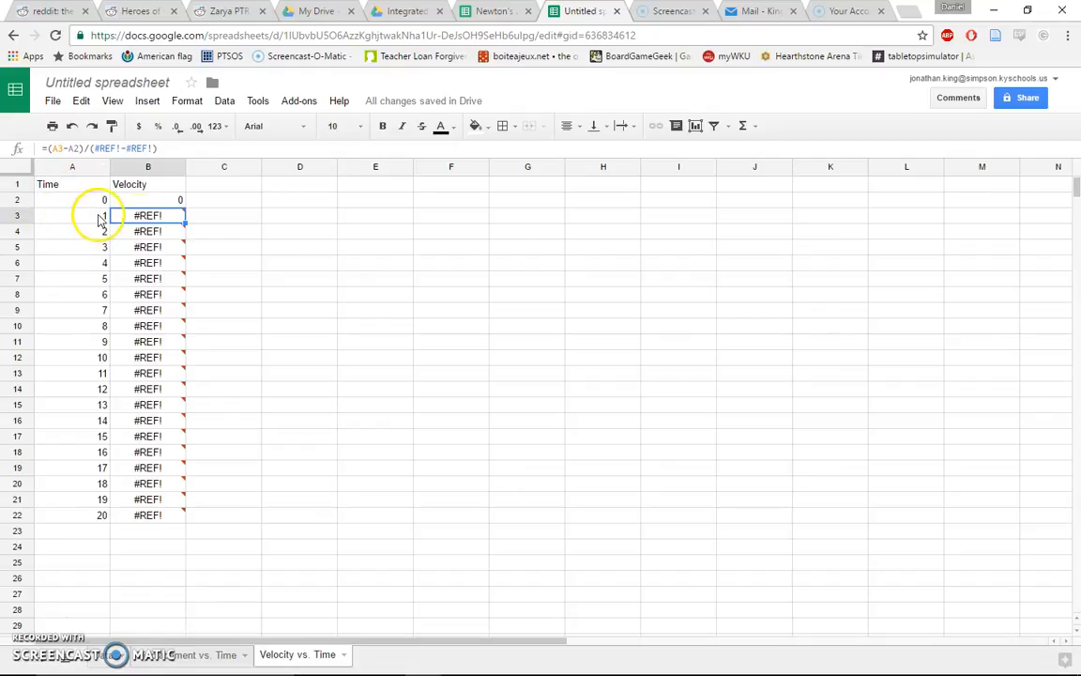
{"action": "left_click", "coordinate": [165, 216]}
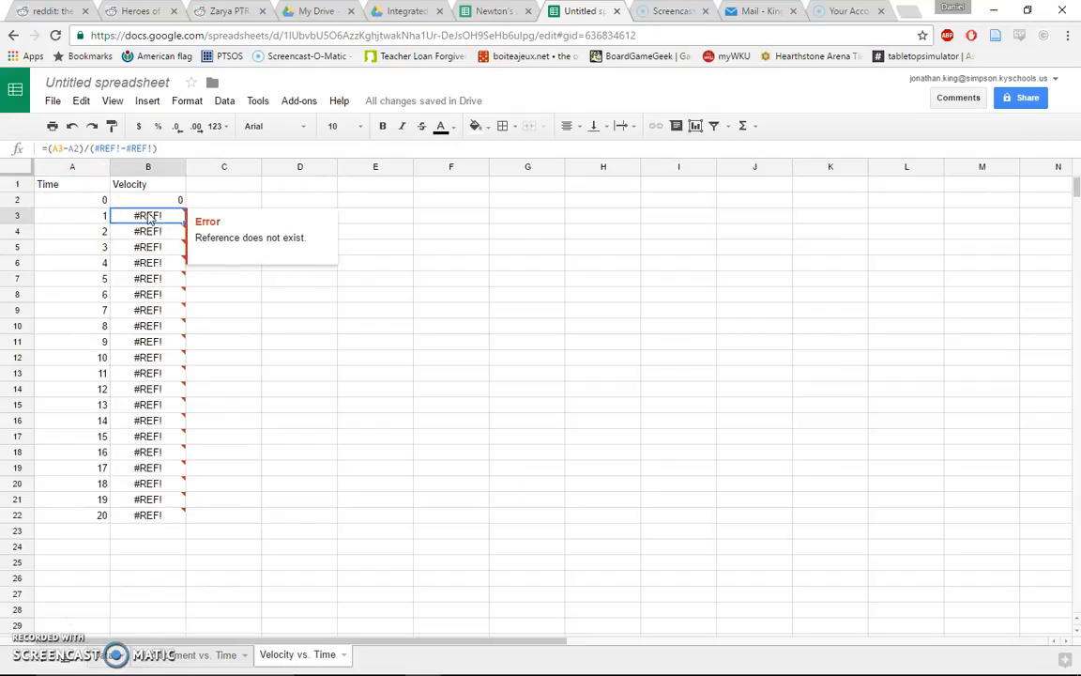
Paste the copied velocities as values only into B2:B22 of the Velocity vs. Time sheet
{"action": "left_click", "coordinate": [153, 200]}
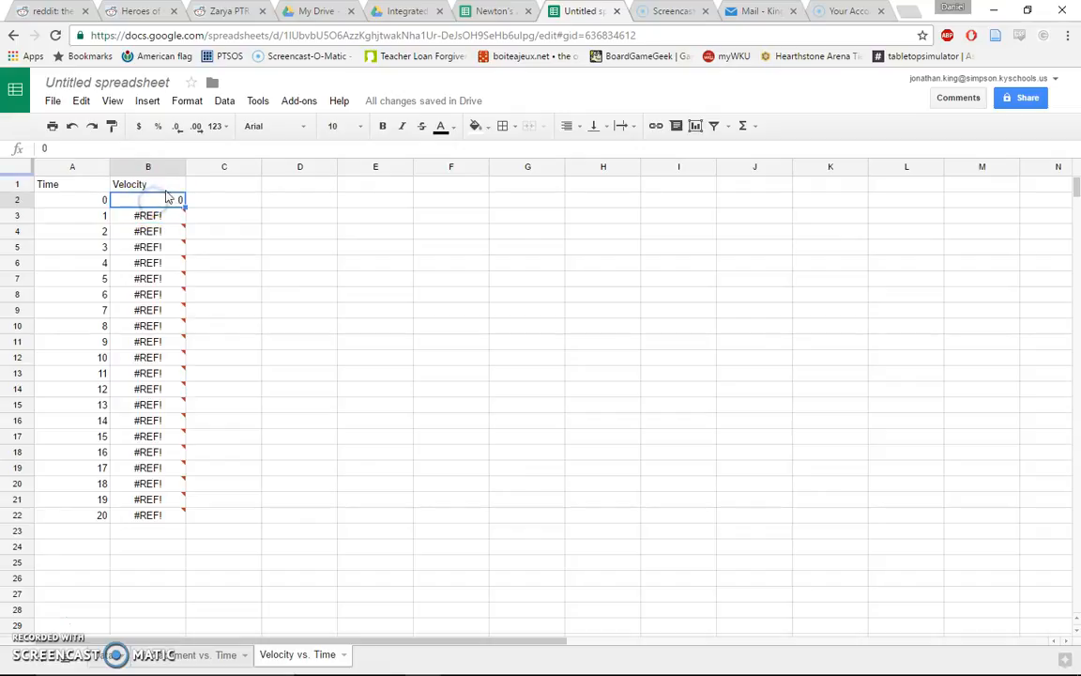
{"action": "left_click", "coordinate": [83, 102]}
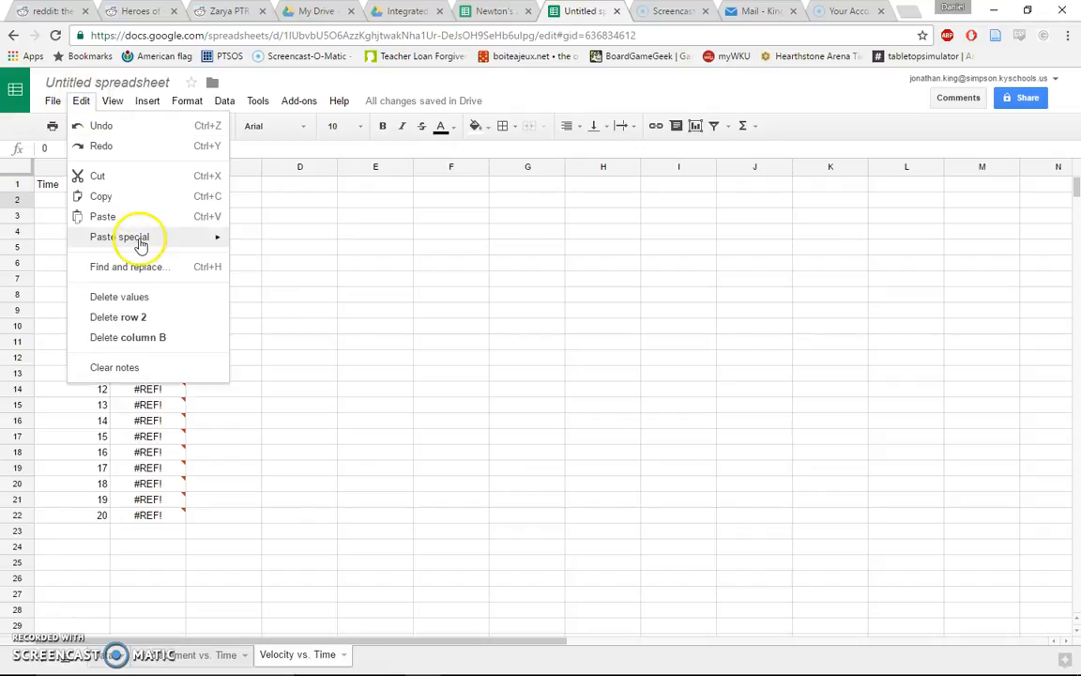
{"action": "mouse_move", "coordinate": [140, 238]}
{"action": "left_click", "coordinate": [292, 244]}
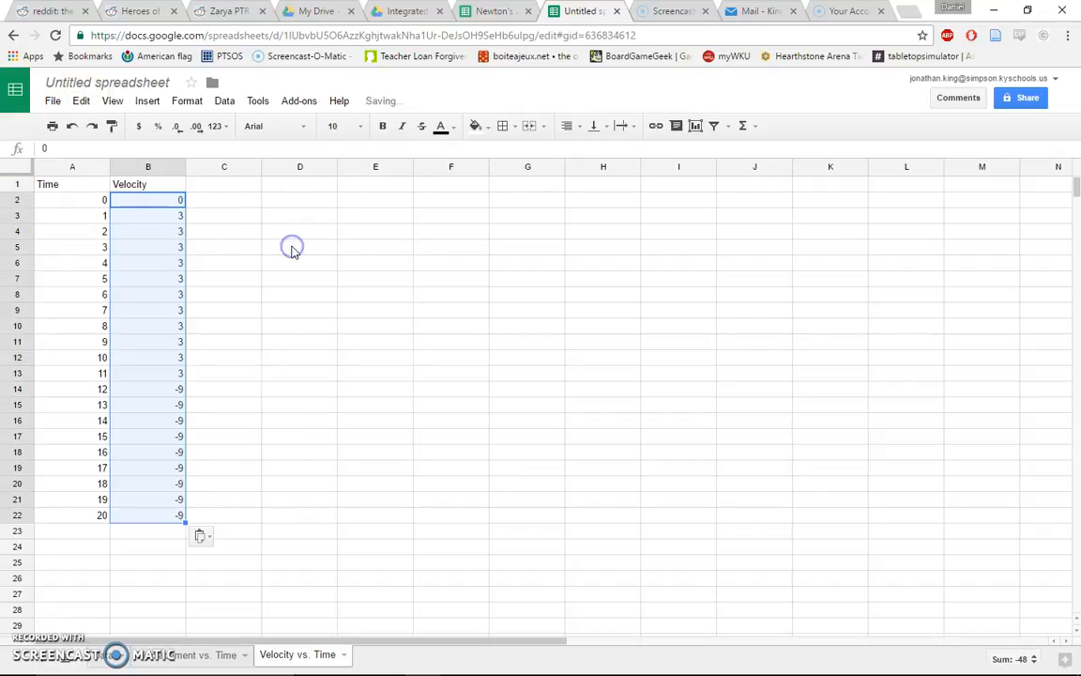
{"action": "left_click", "coordinate": [292, 248]}
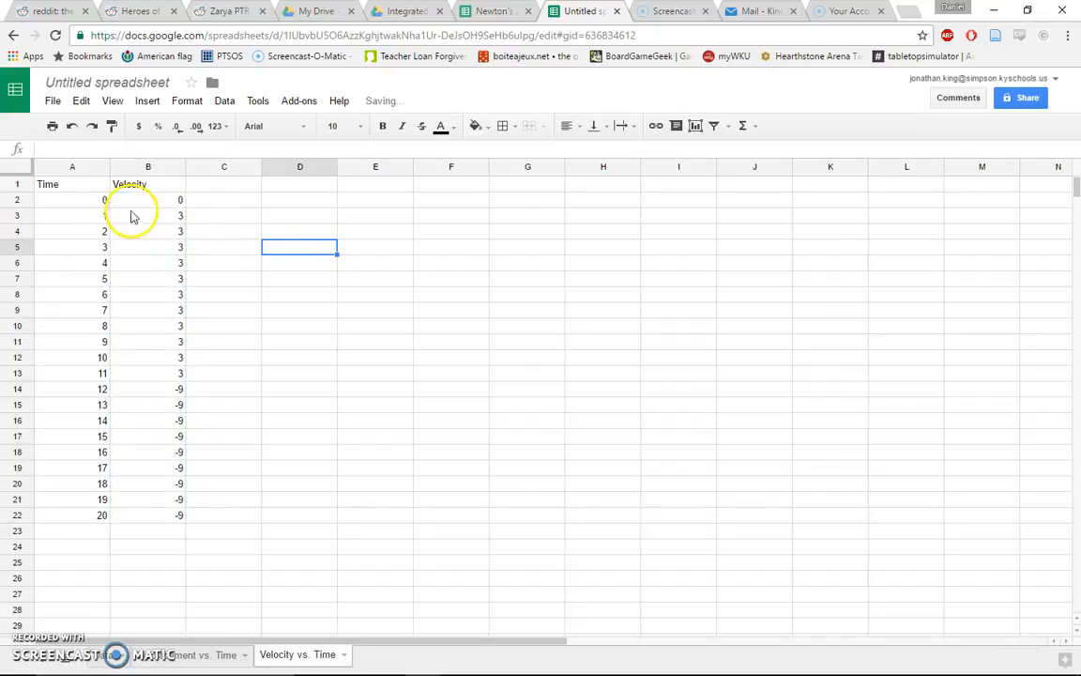
Insert a line chart of A2:B22 using column A as labels and place it beside the data
{"action": "left_click_drag", "start_coordinate": [76, 200], "coordinate": [155, 515]}
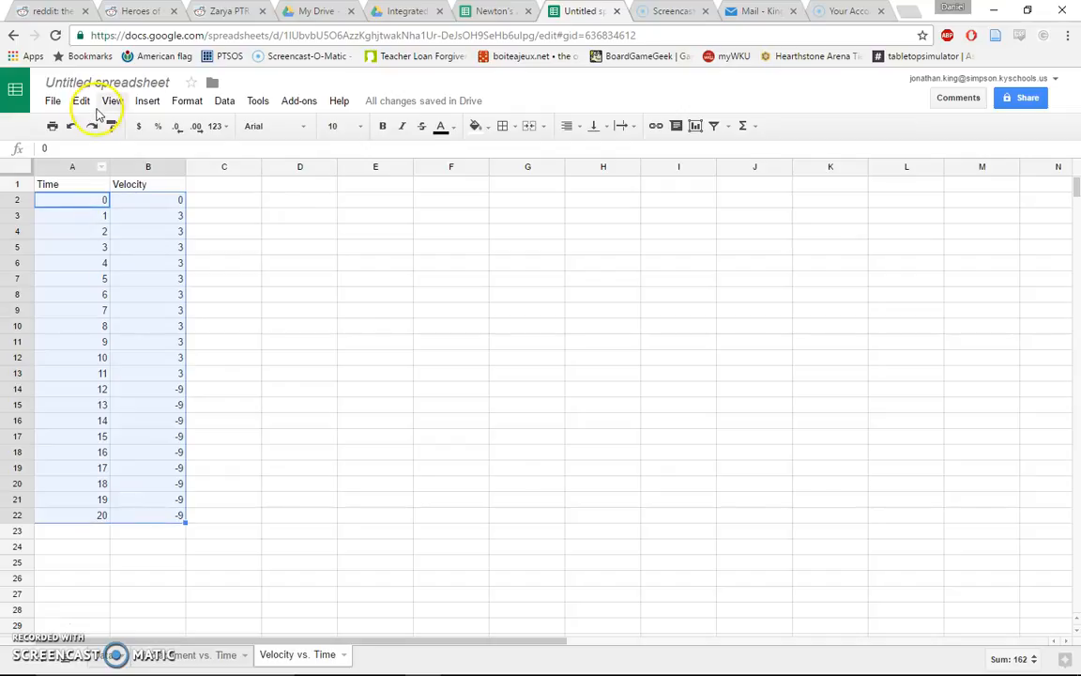
{"action": "left_click", "coordinate": [142, 101]}
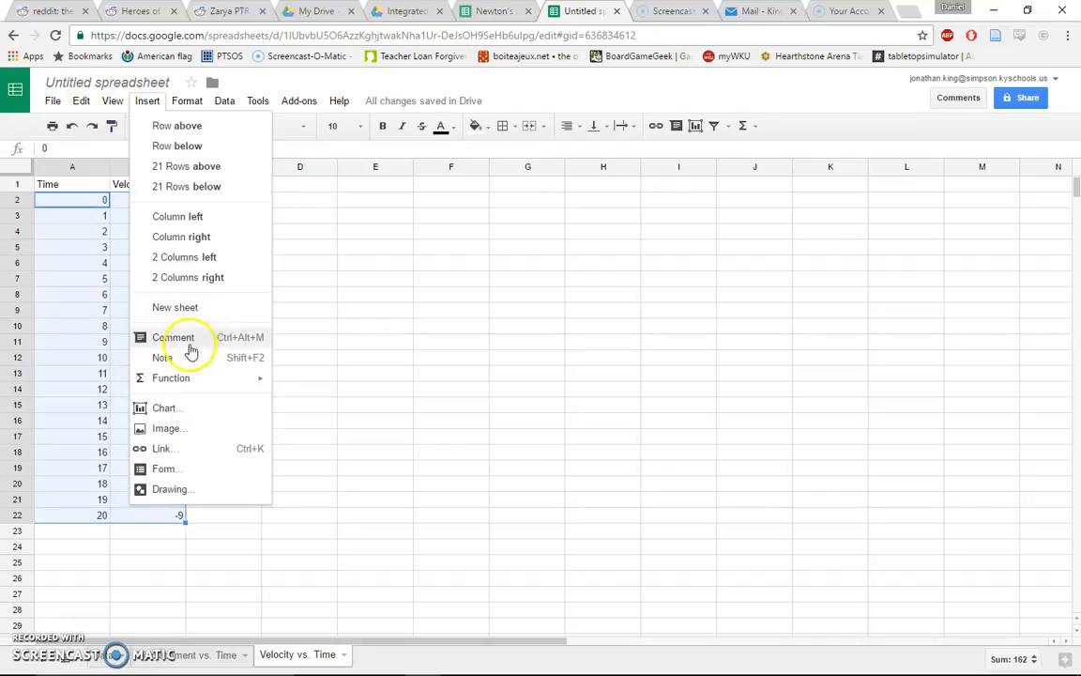
{"action": "left_click", "coordinate": [167, 408]}
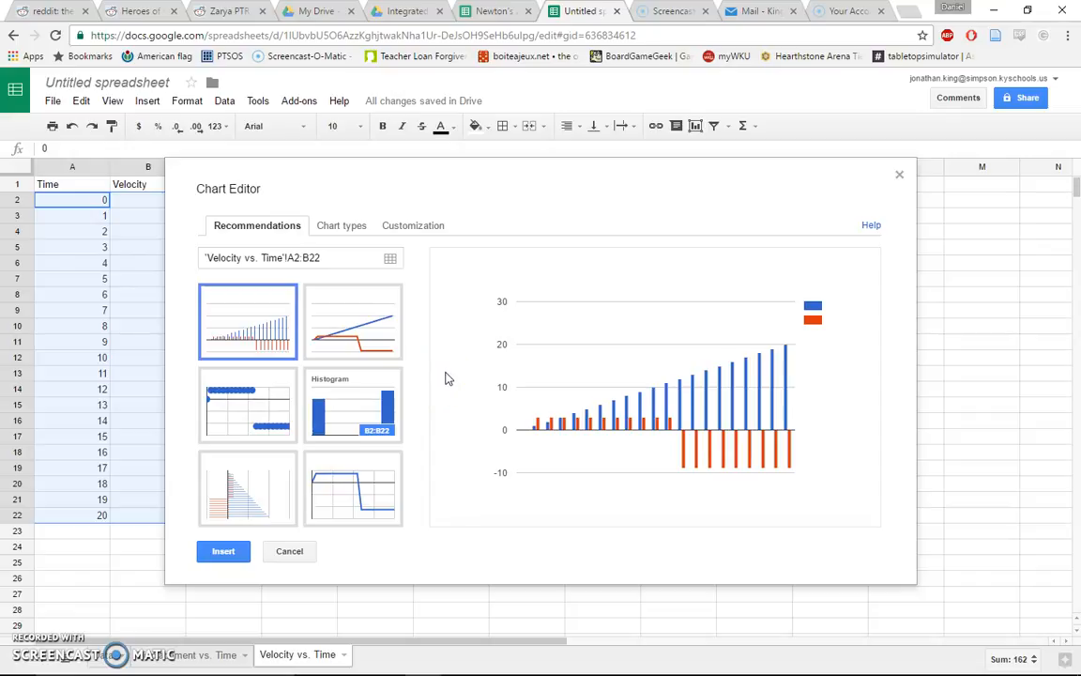
{"action": "left_click", "coordinate": [372, 328]}
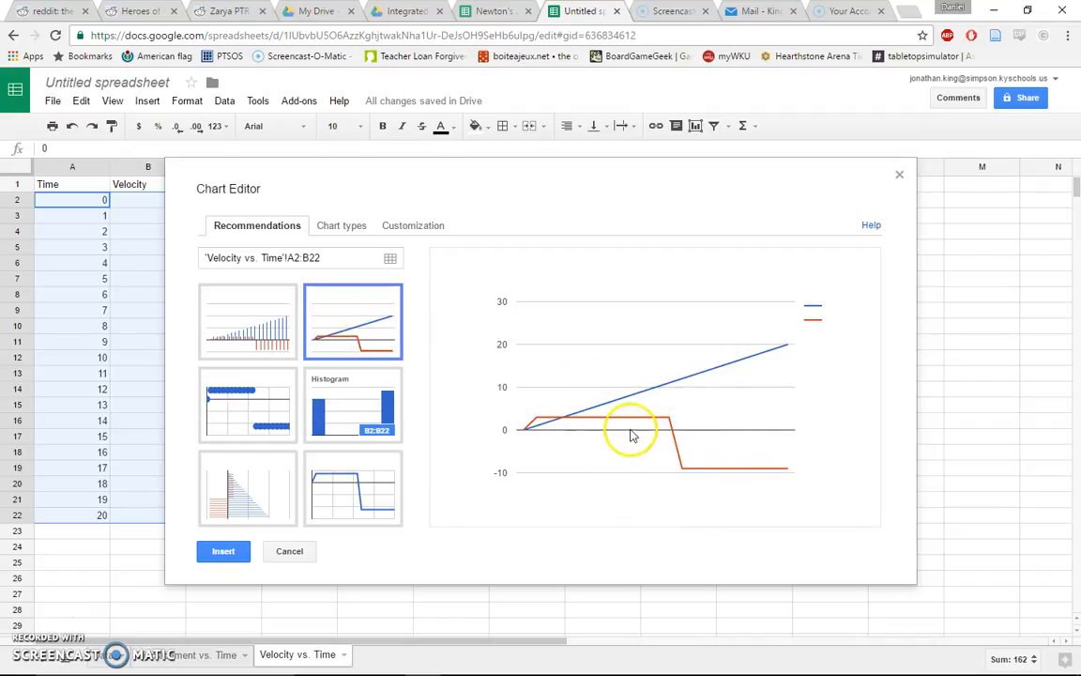
{"action": "mouse_move", "coordinate": [584, 413]}
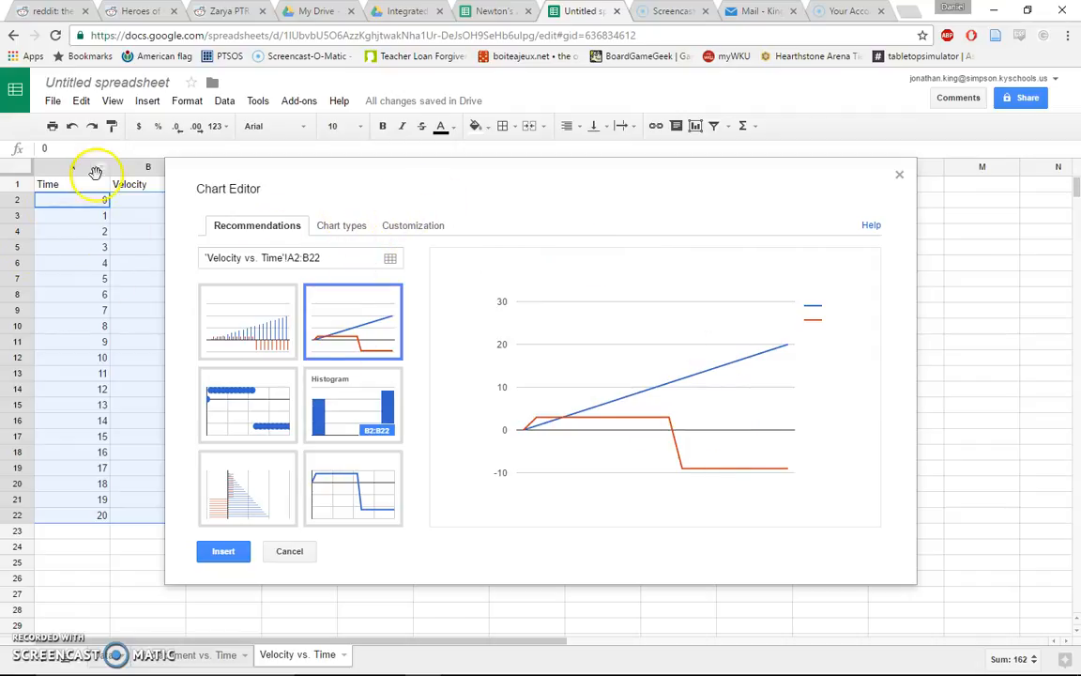
{"action": "left_click", "coordinate": [354, 233]}
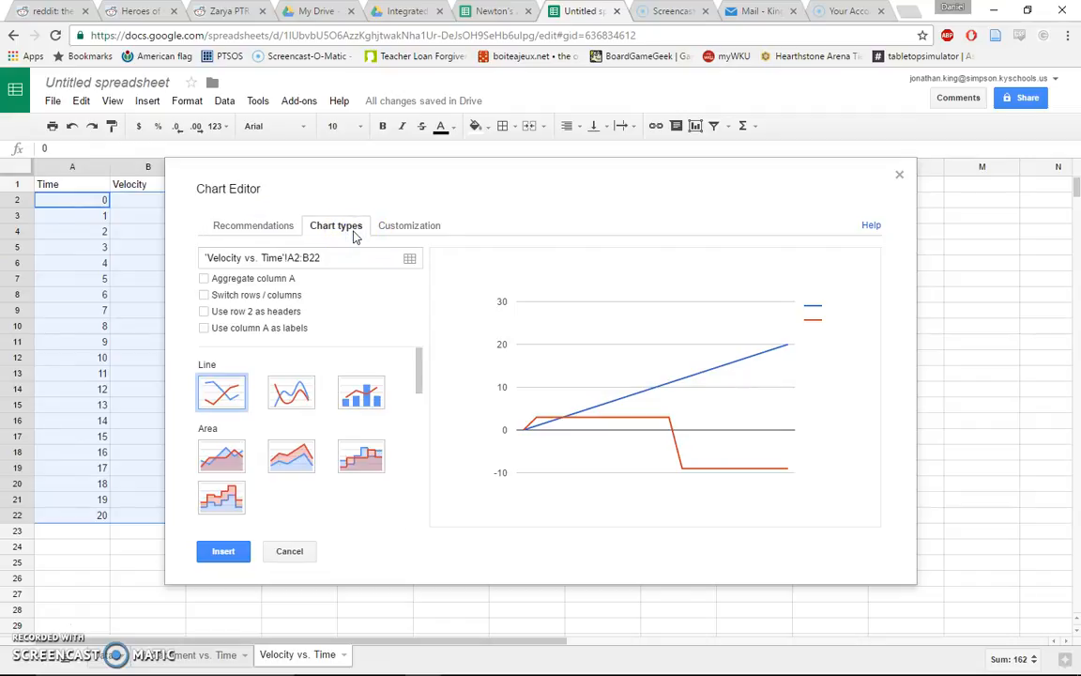
{"action": "left_click", "coordinate": [204, 329]}
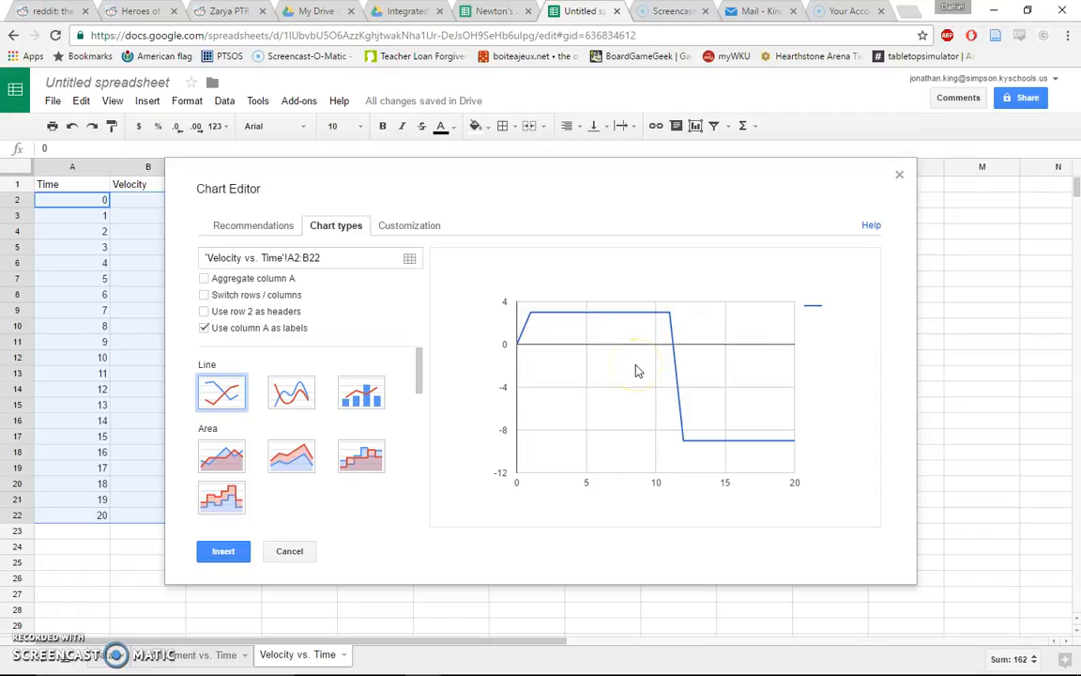
{"action": "left_click", "coordinate": [232, 557]}
{"action": "left_click_drag", "start_coordinate": [355, 224], "coordinate": [524, 240]}
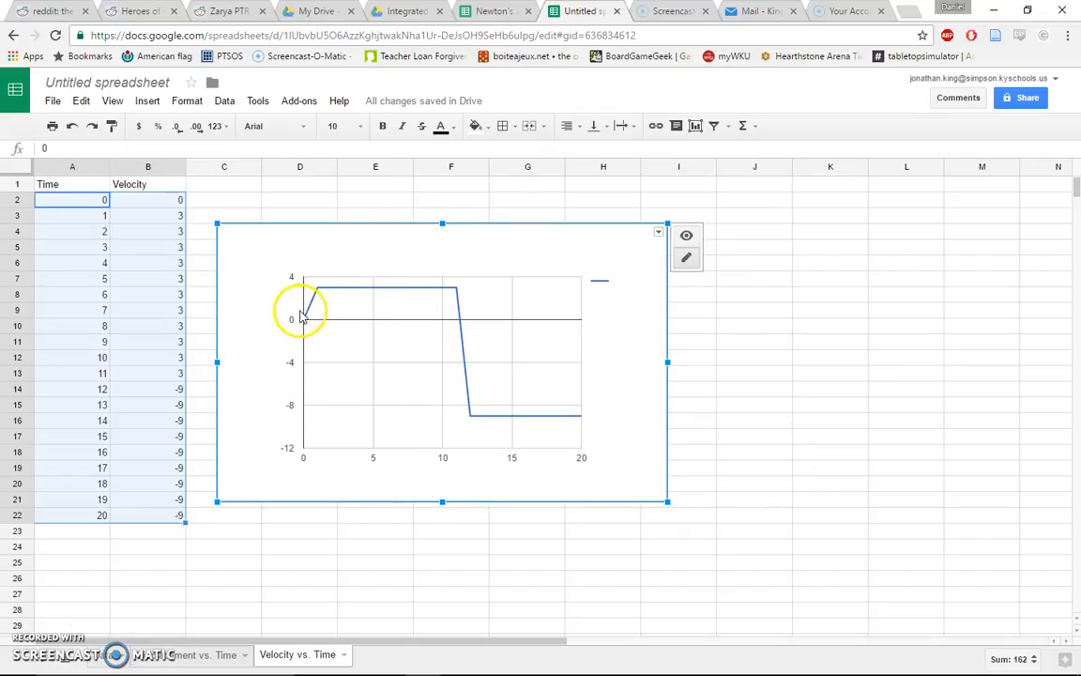
Open the chart's advanced editor and give the chart the title Velocity vs Time
{"action": "left_click", "coordinate": [659, 232]}
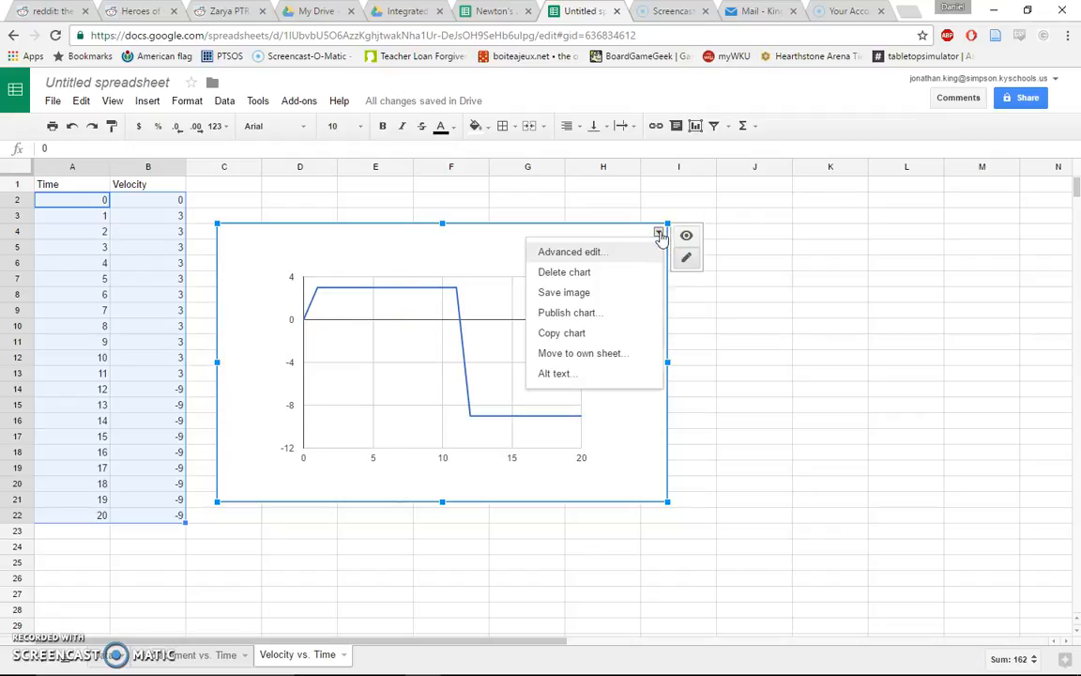
{"action": "left_click", "coordinate": [585, 255]}
{"action": "left_click", "coordinate": [330, 229]}
{"action": "left_click", "coordinate": [232, 225]}
{"action": "left_click", "coordinate": [324, 228]}
{"action": "left_click", "coordinate": [424, 226]}
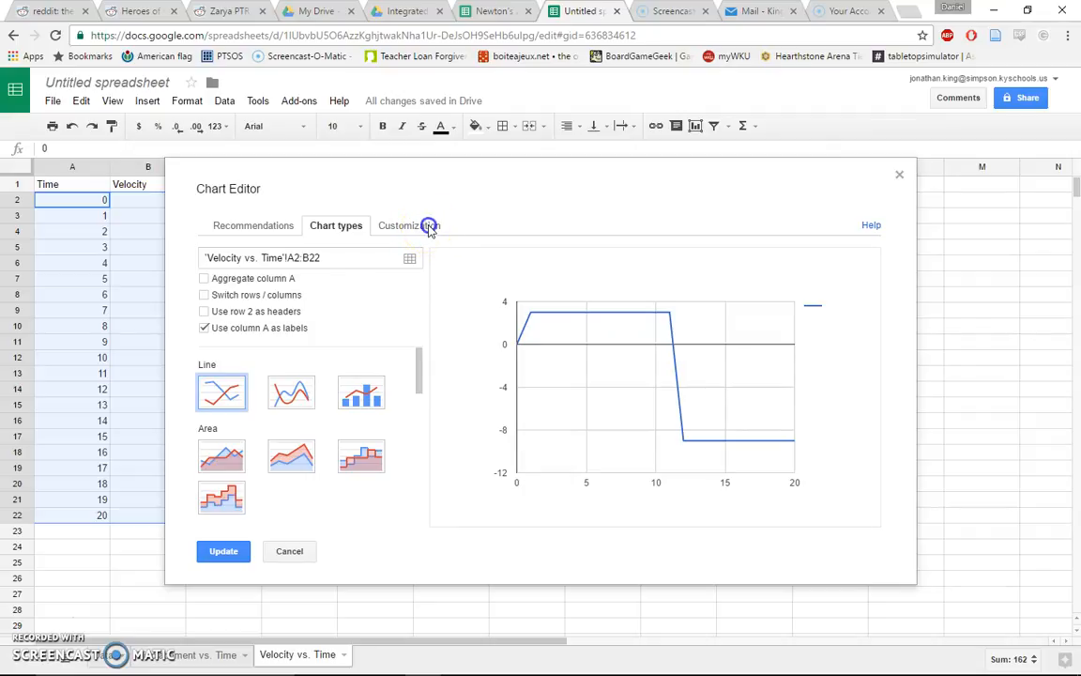
{"action": "left_click", "coordinate": [415, 225]}
{"action": "left_click", "coordinate": [286, 324]}
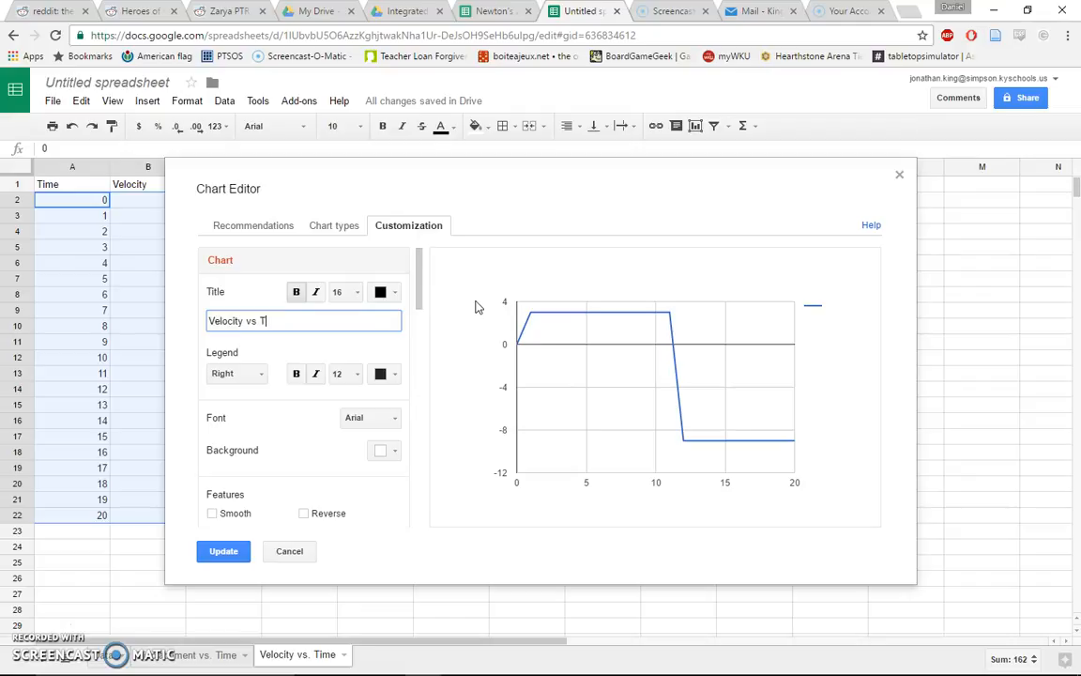
{"action": "left_click", "coordinate": [423, 282]}
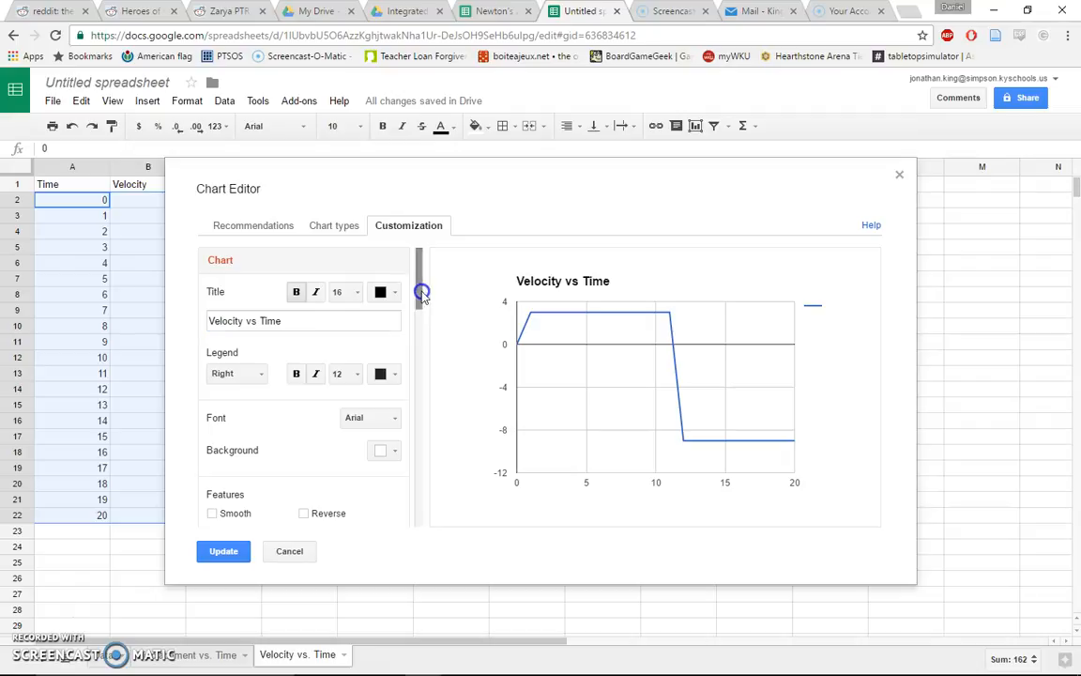
Give the horizontal axis the title Time (seconds)
{"action": "left_click_drag", "start_coordinate": [421, 291], "coordinate": [420, 300]}
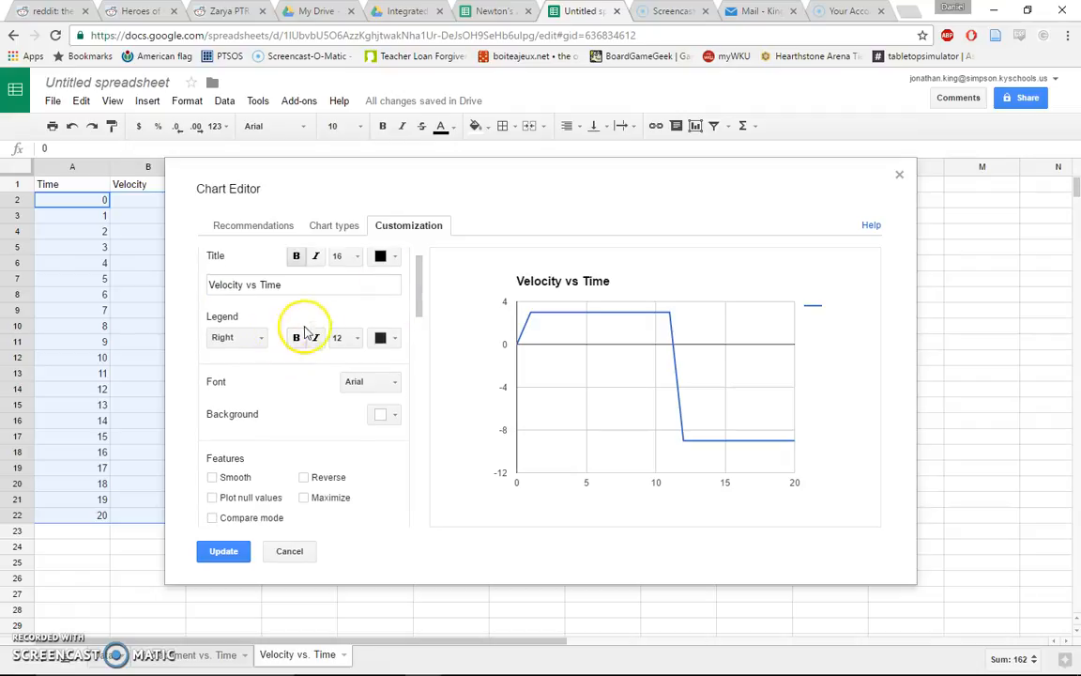
{"action": "left_click_drag", "start_coordinate": [420, 292], "coordinate": [423, 356]}
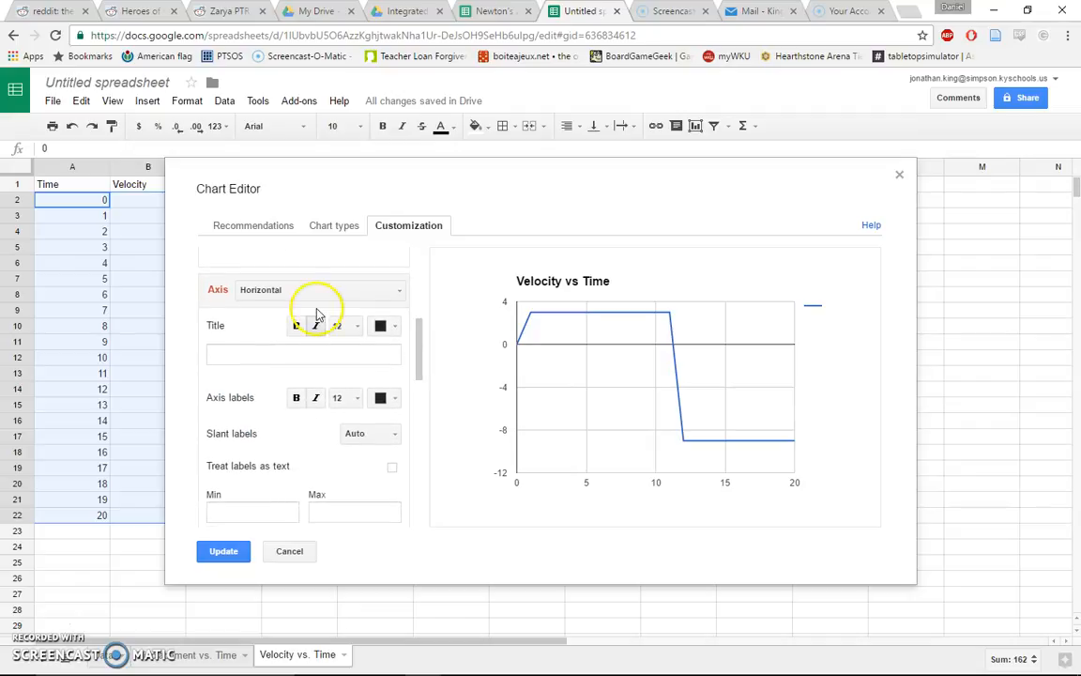
{"action": "left_click", "coordinate": [290, 293]}
{"action": "left_click", "coordinate": [279, 315]}
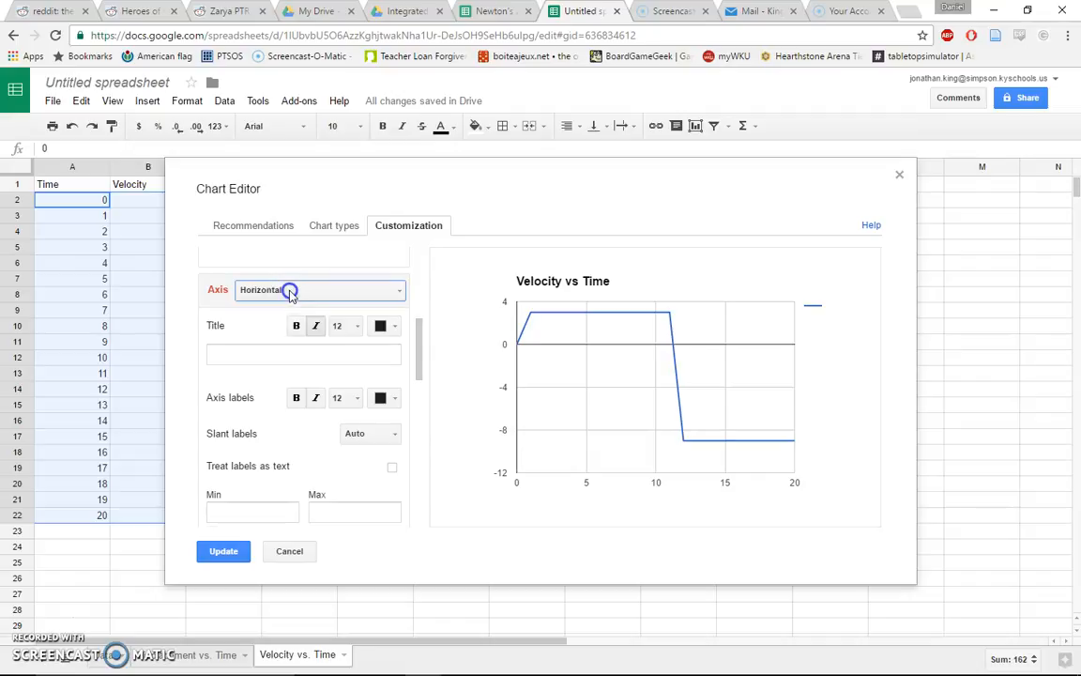
{"action": "left_click", "coordinate": [300, 359]}
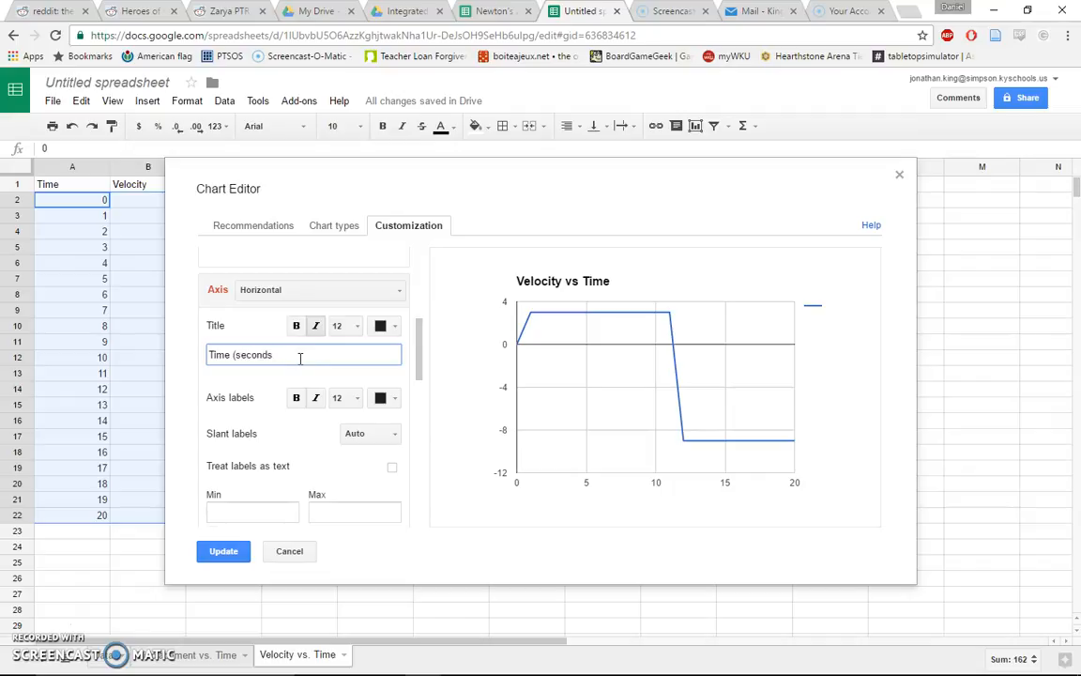
{"action": "mouse_move", "coordinate": [419, 338]}
{"action": "left_mouse_down"}
{"action": "mouse_move", "coordinate": [422, 327]}
{"action": "mouse_move", "coordinate": [425, 406]}
{"action": "mouse_move", "coordinate": [429, 338]}
{"action": "left_mouse_up"}
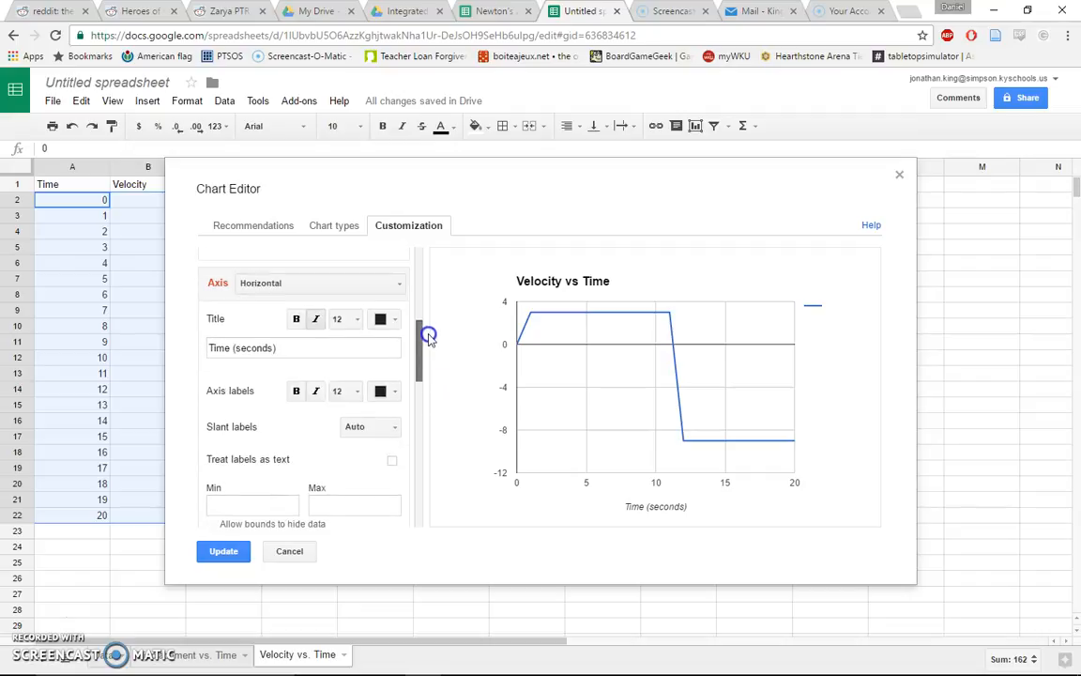
Give the left vertical axis the title Velocity (m/s) and apply the chart edits
{"action": "left_click", "coordinate": [331, 282]}
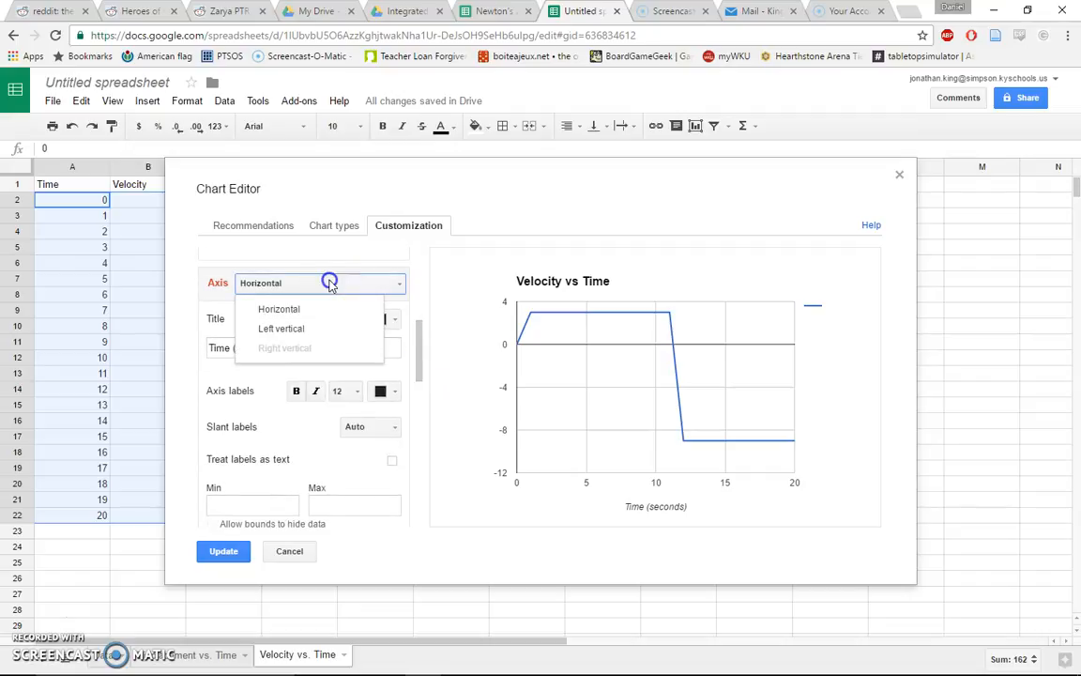
{"action": "left_click", "coordinate": [301, 329]}
{"action": "left_click", "coordinate": [289, 347]}
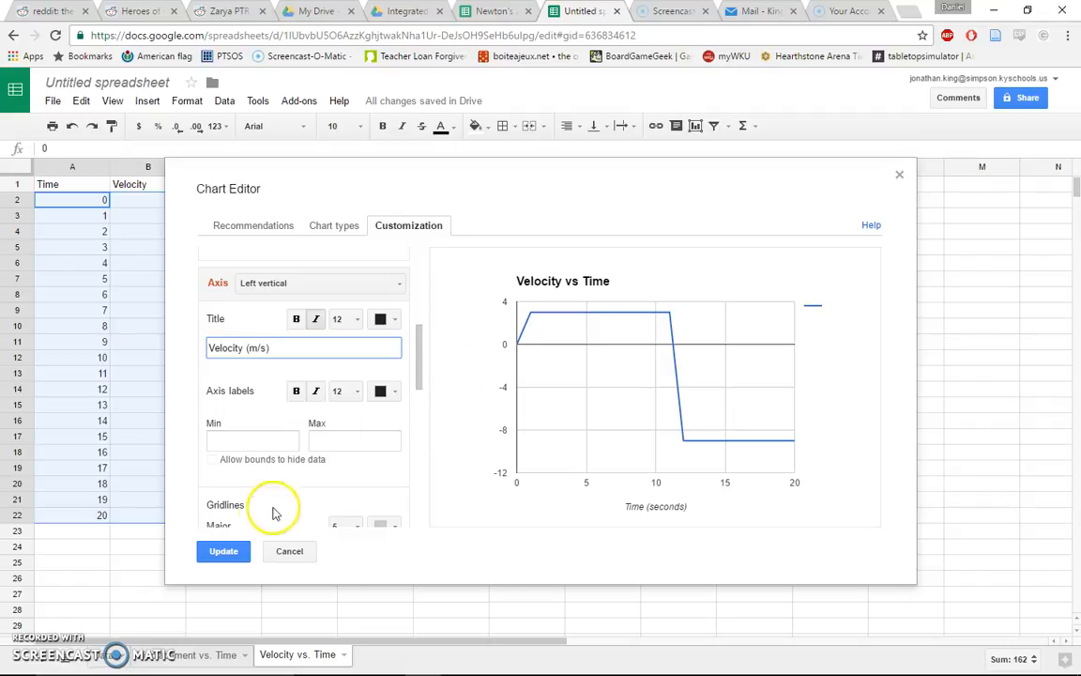
{"action": "left_click", "coordinate": [223, 551]}
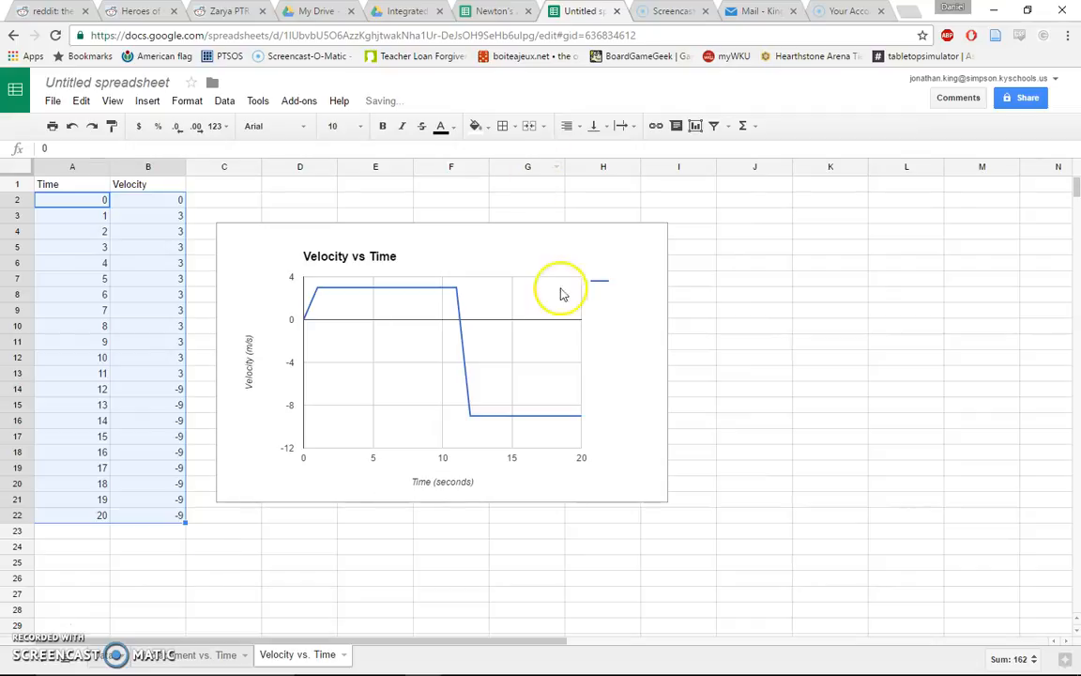
Enlarge the chart to span about columns C to J and rows 2 to 25 beside the data
{"action": "left_click", "coordinate": [629, 403]}
{"action": "left_click_drag", "start_coordinate": [672, 509], "coordinate": [818, 595]}
{"action": "left_click_drag", "start_coordinate": [653, 251], "coordinate": [642, 213]}
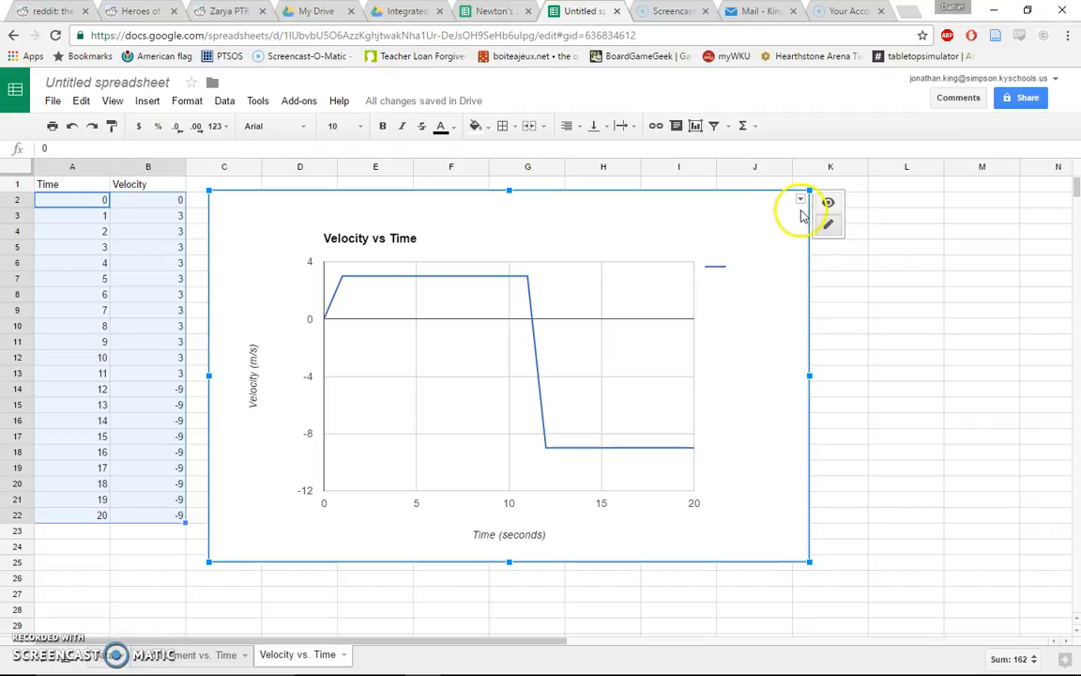
{"action": "left_click_drag", "start_coordinate": [730, 202], "coordinate": [700, 209]}
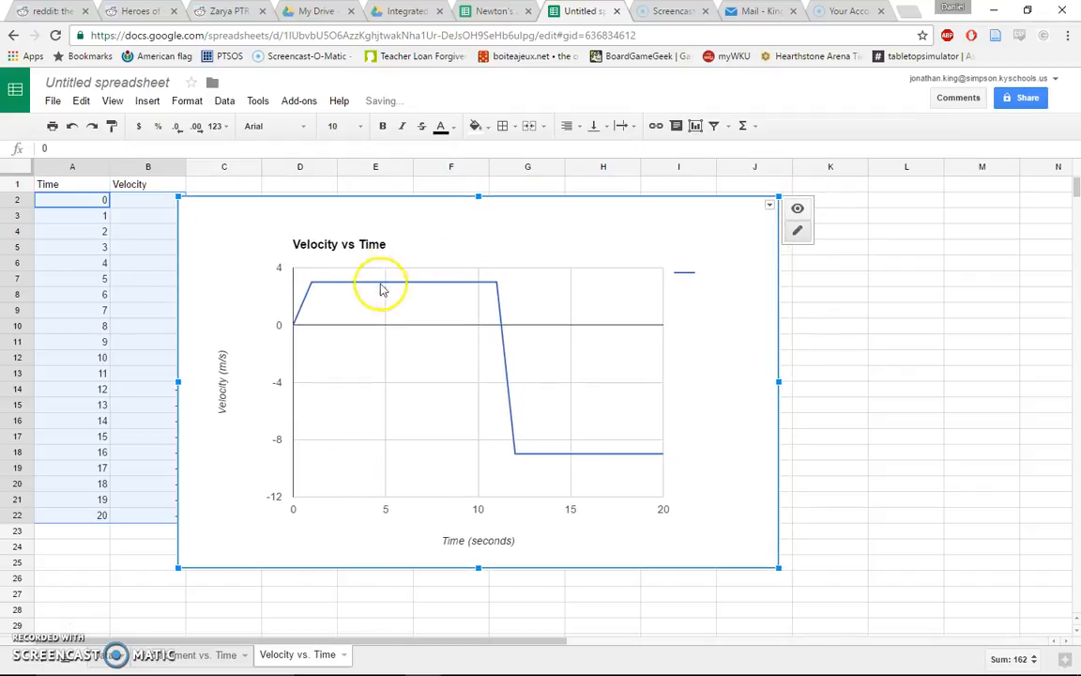
Reopen the advanced chart editor and add a Linear trendline to the velocity series
{"action": "left_click", "coordinate": [768, 207]}
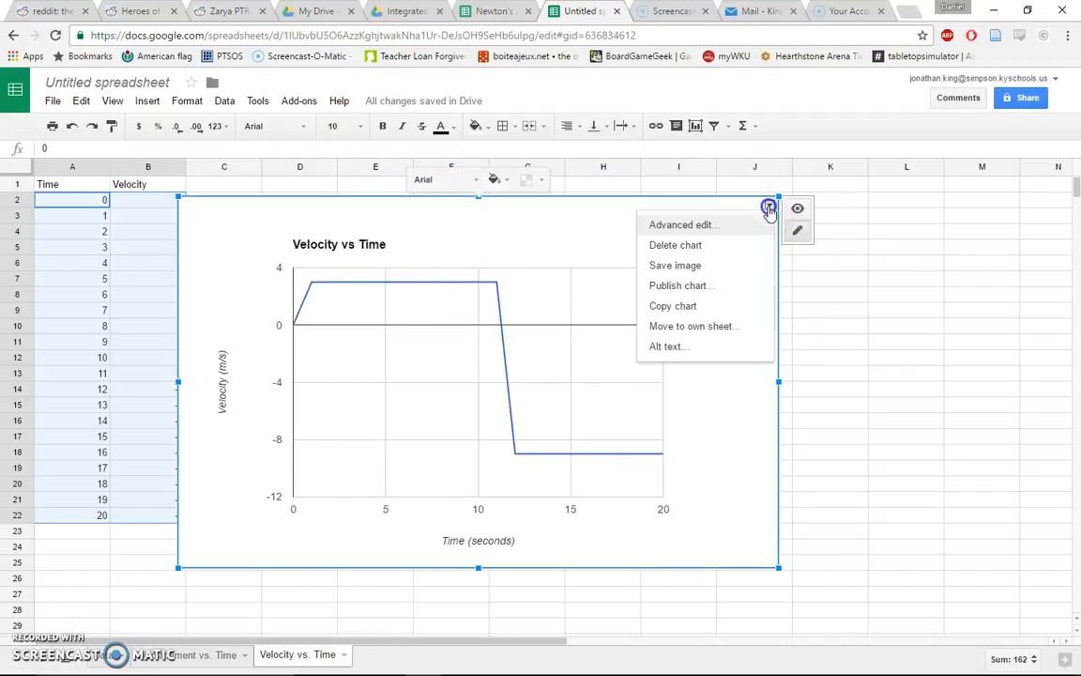
{"action": "left_click", "coordinate": [704, 227]}
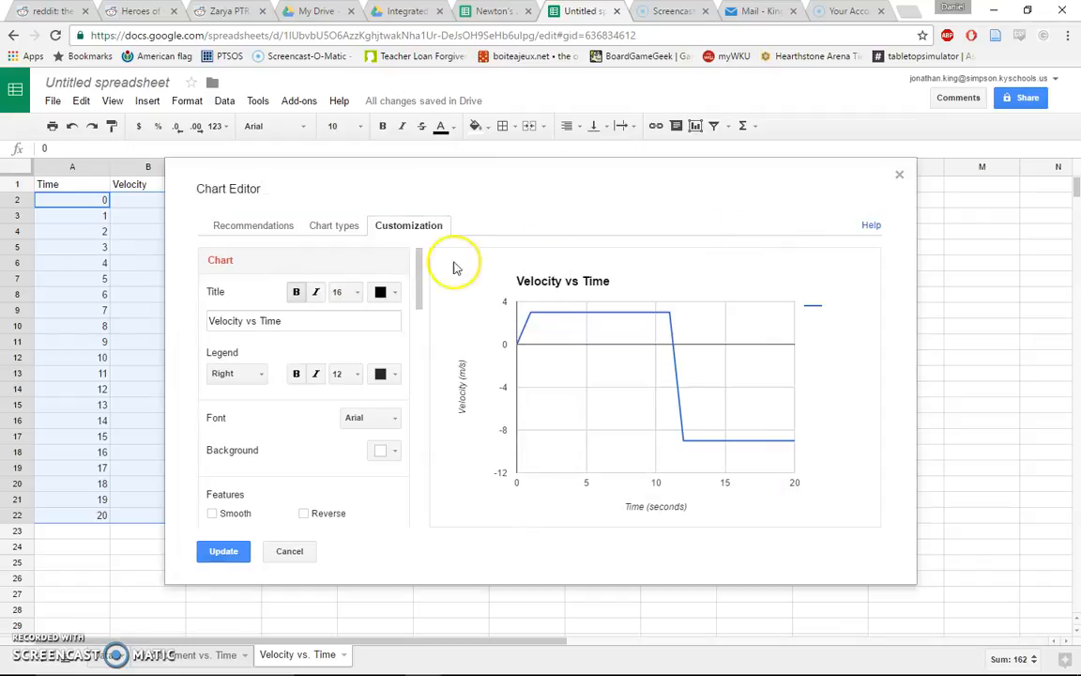
{"action": "left_click_drag", "start_coordinate": [418, 283], "coordinate": [422, 506]}
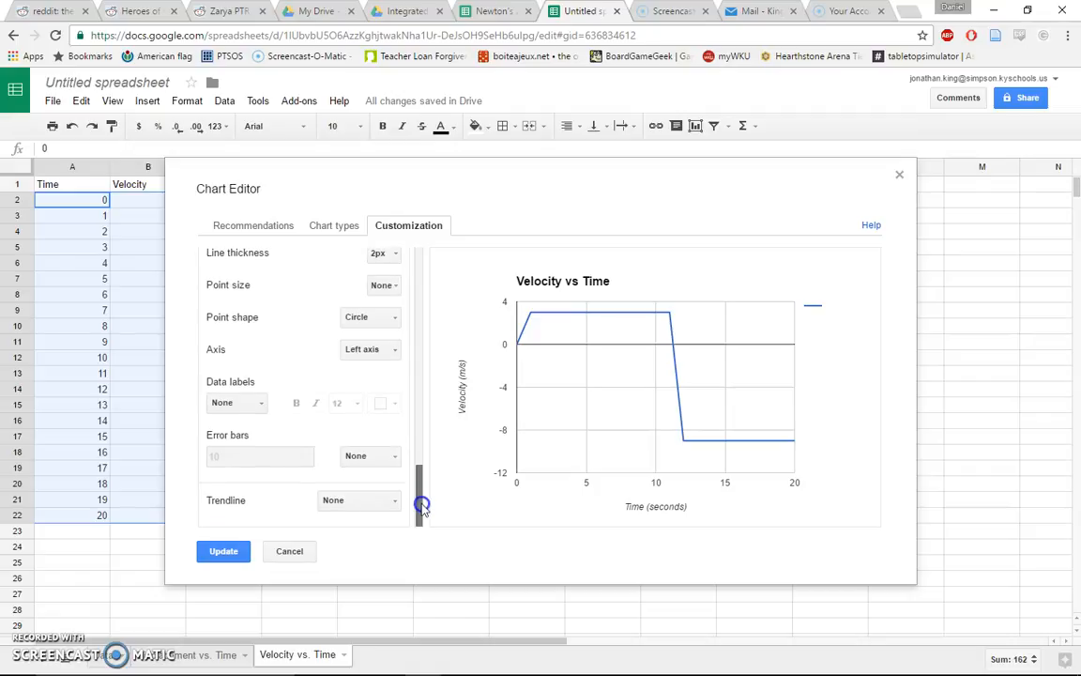
{"action": "left_click", "coordinate": [330, 505]}
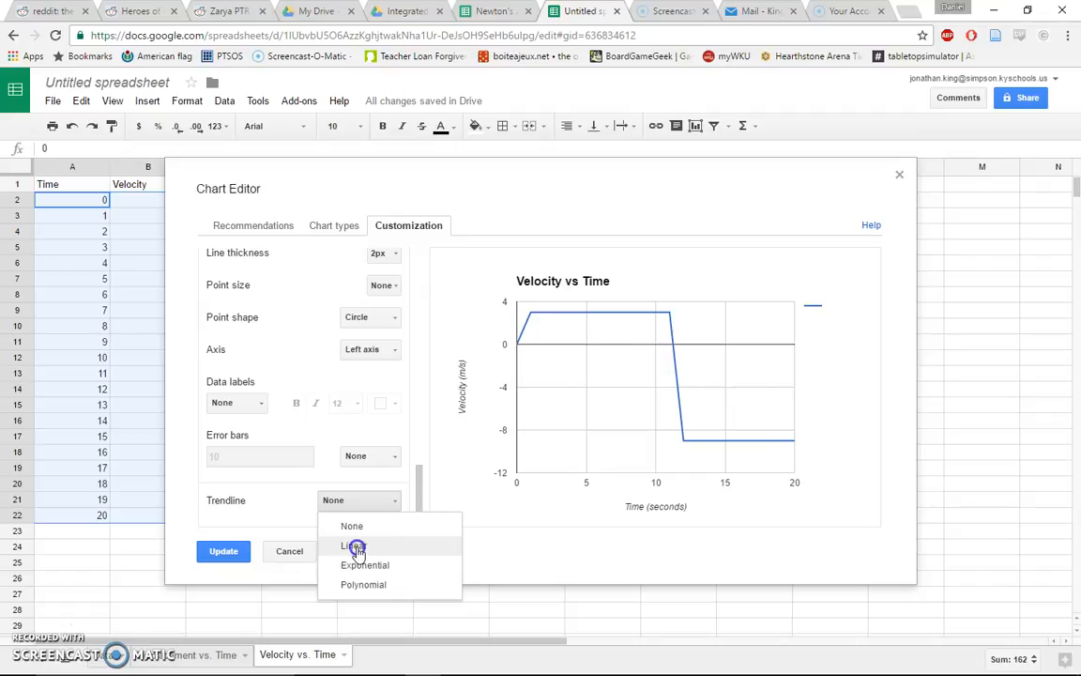
{"action": "left_click", "coordinate": [354, 547]}
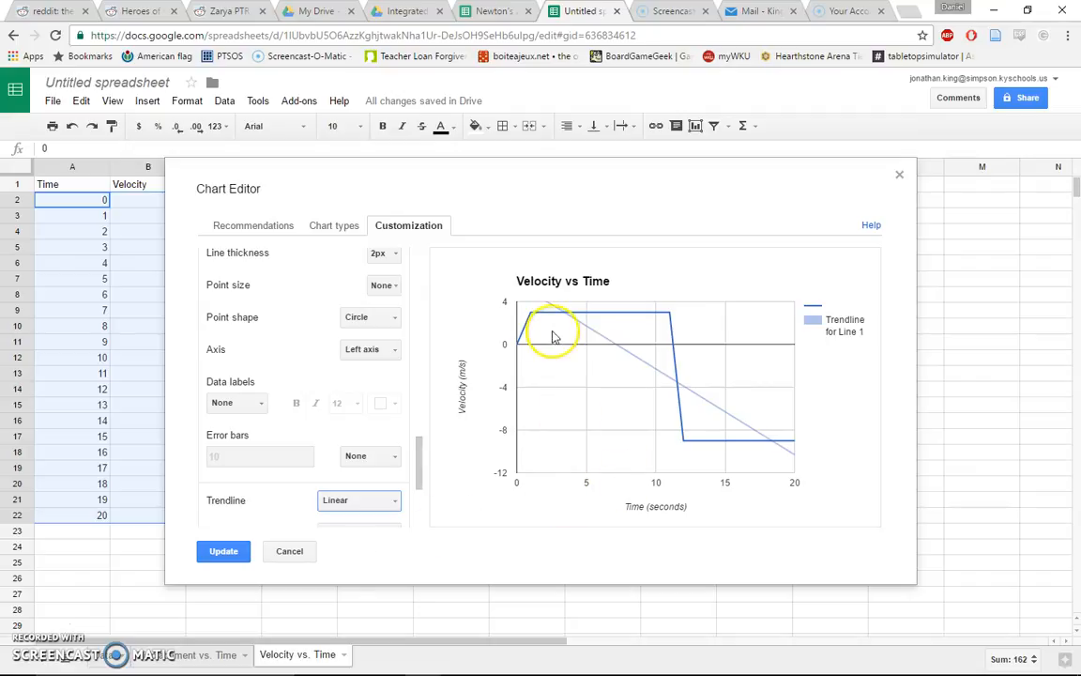
Set the trendline's label to Use equation
{"action": "mouse_move", "coordinate": [571, 322]}
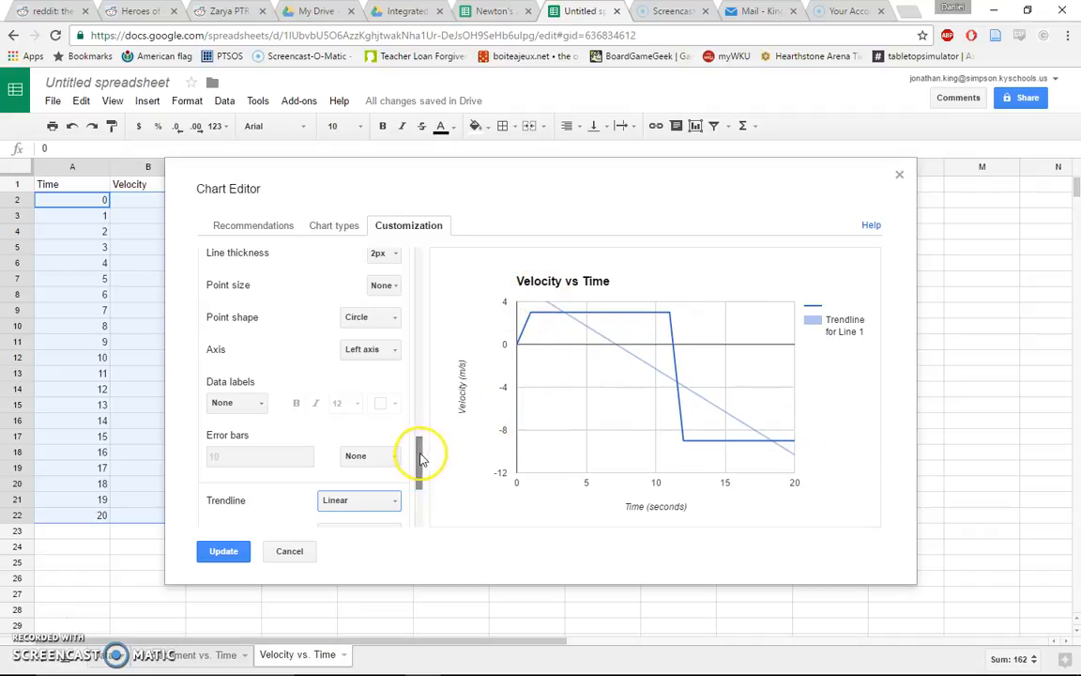
{"action": "left_click_drag", "start_coordinate": [419, 454], "coordinate": [420, 481]}
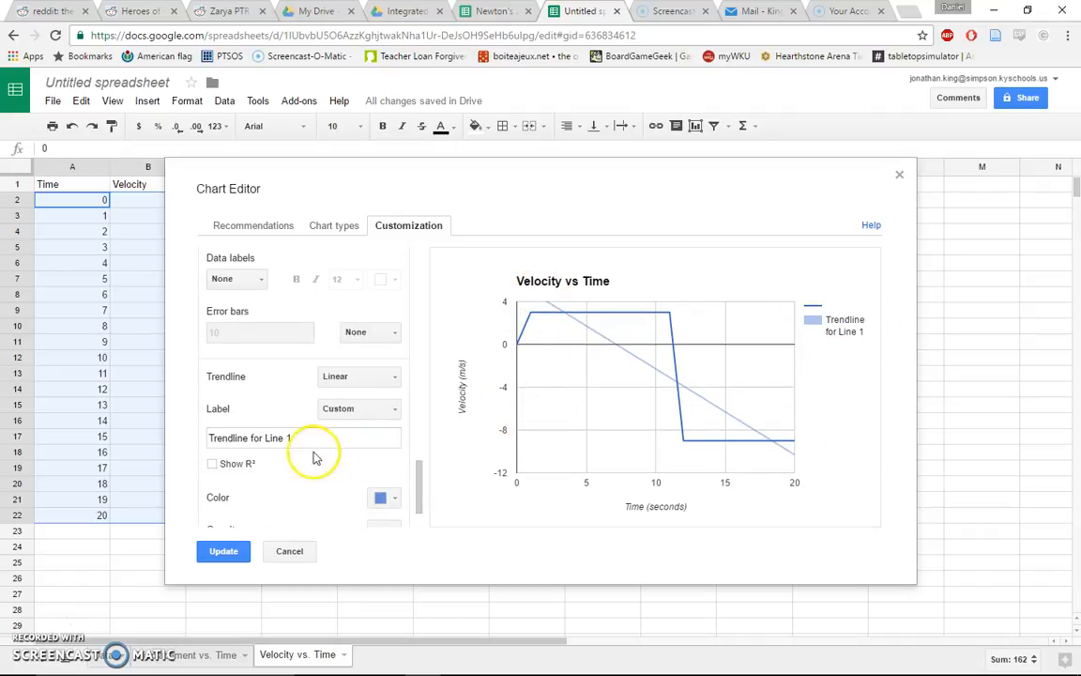
{"action": "left_click", "coordinate": [346, 417]}
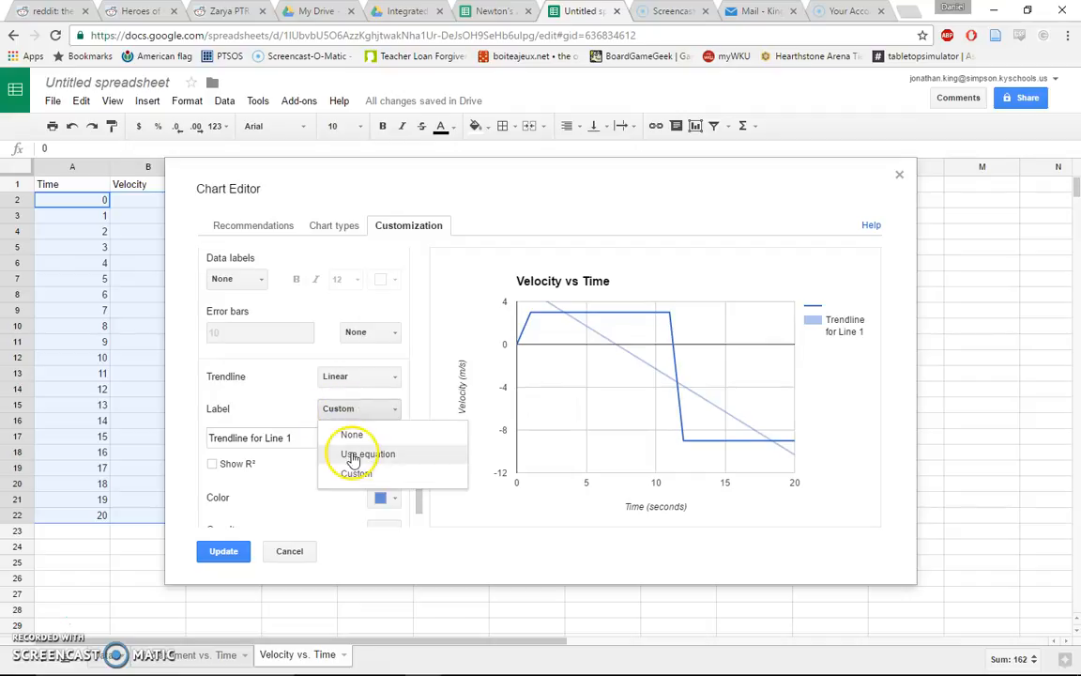
{"action": "left_click", "coordinate": [354, 455]}
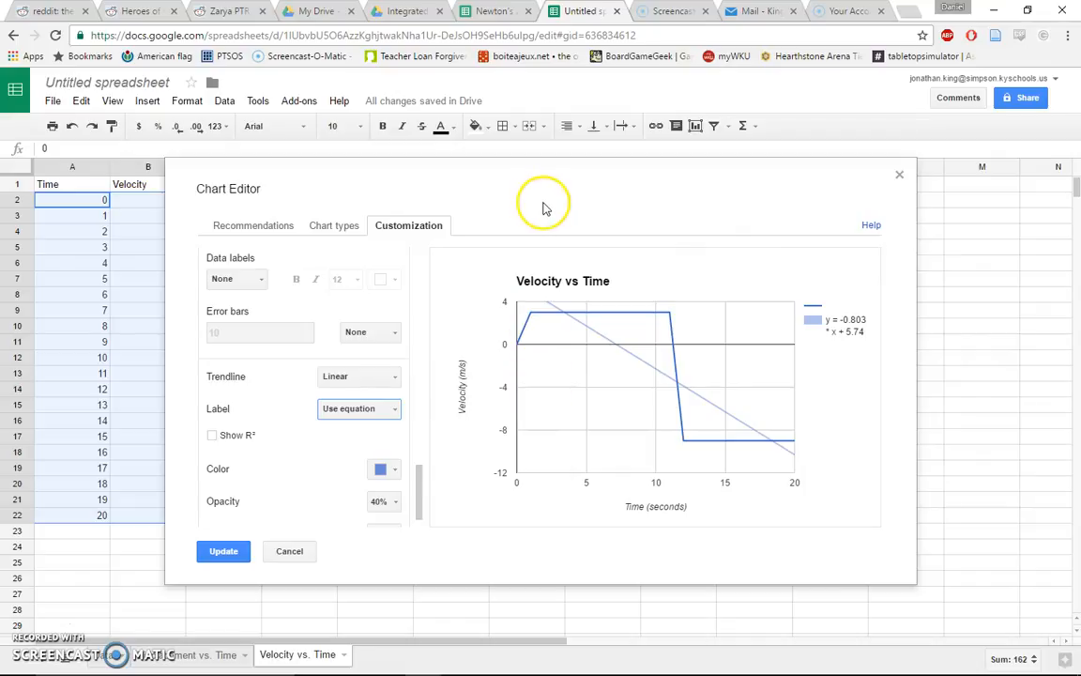
{"action": "left_click_drag", "start_coordinate": [550, 190], "coordinate": [529, 172]}
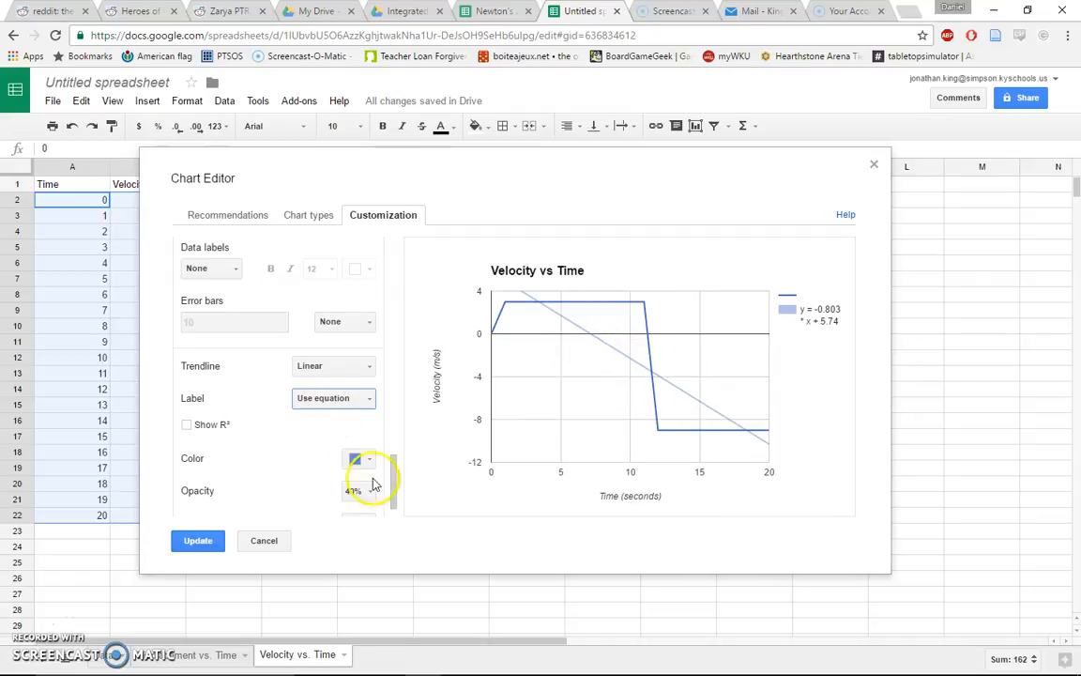
{"action": "left_click_drag", "start_coordinate": [393, 474], "coordinate": [390, 270]}
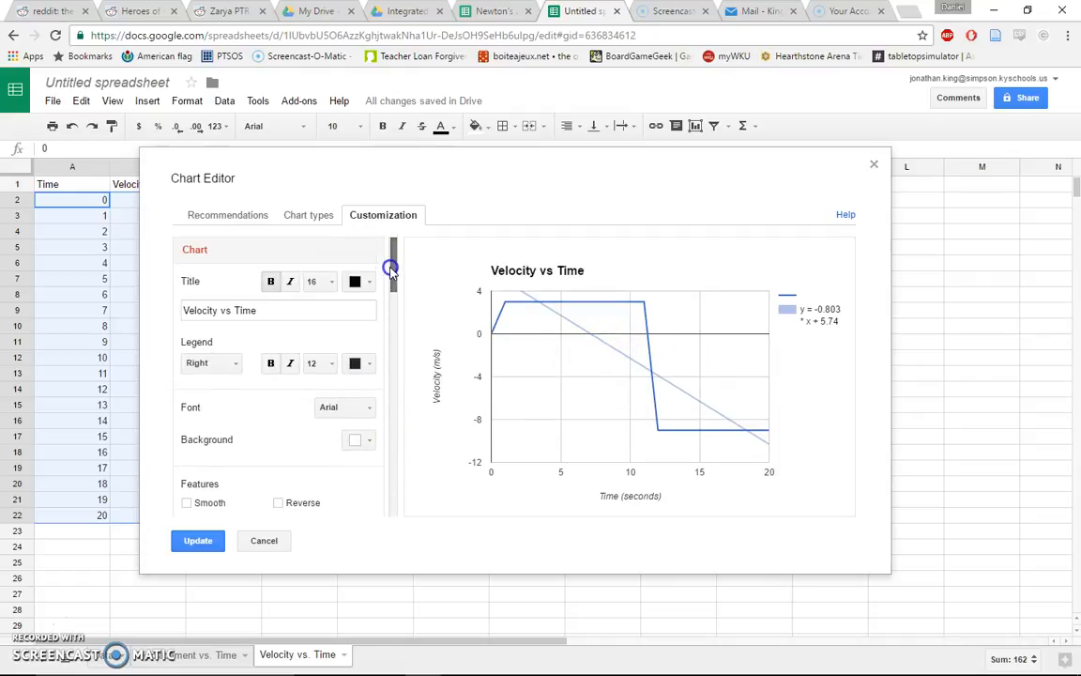